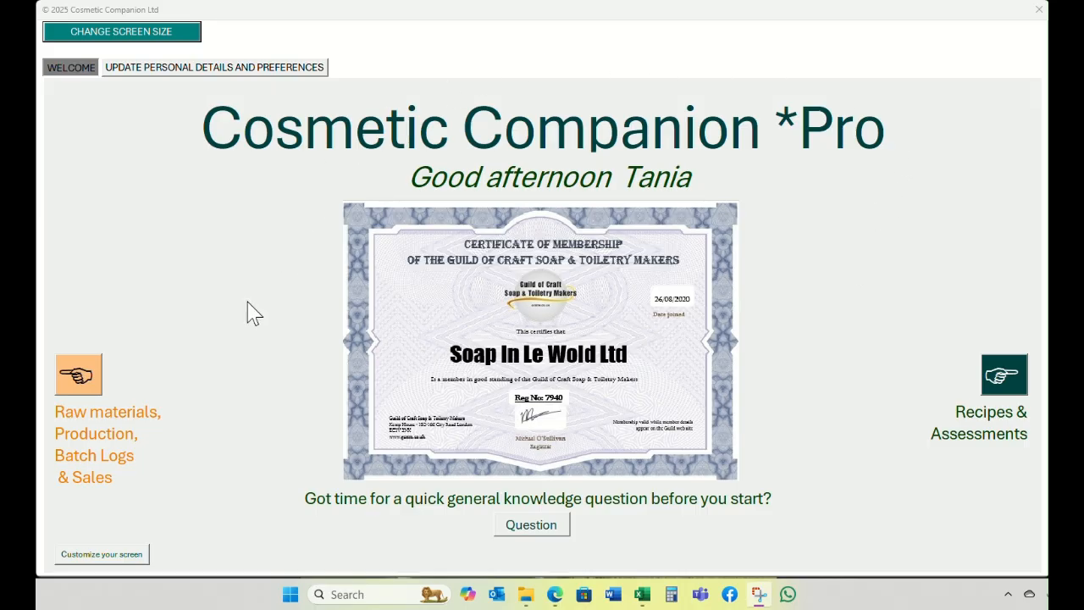
# - Open the Allergens & Labels page in the Raw materials, Production, Batch Logs & Sales section
pyautogui.click(76, 375)
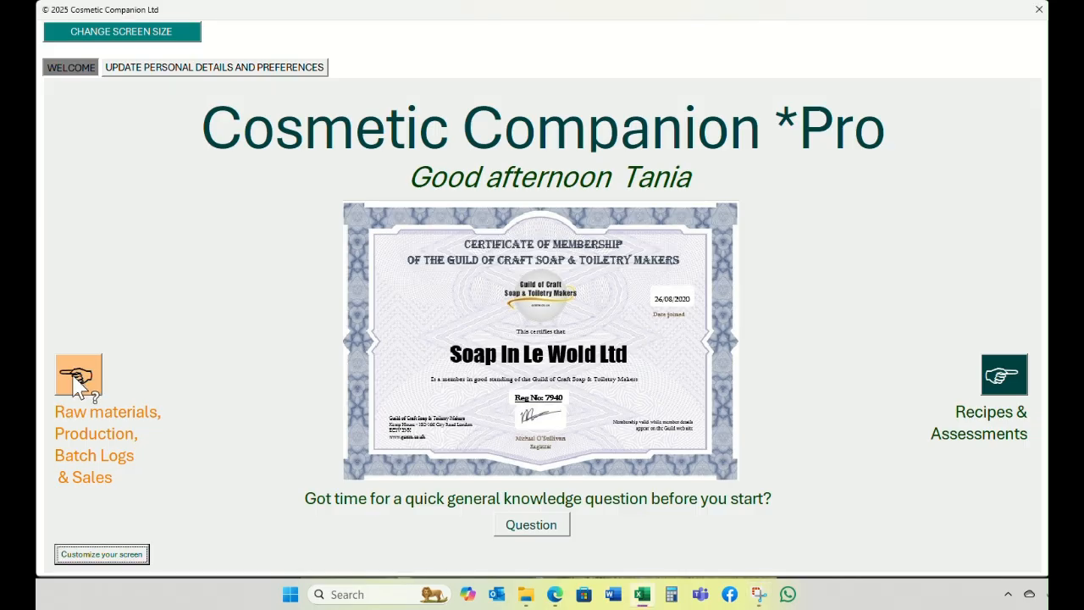
pyautogui.click(76, 381)
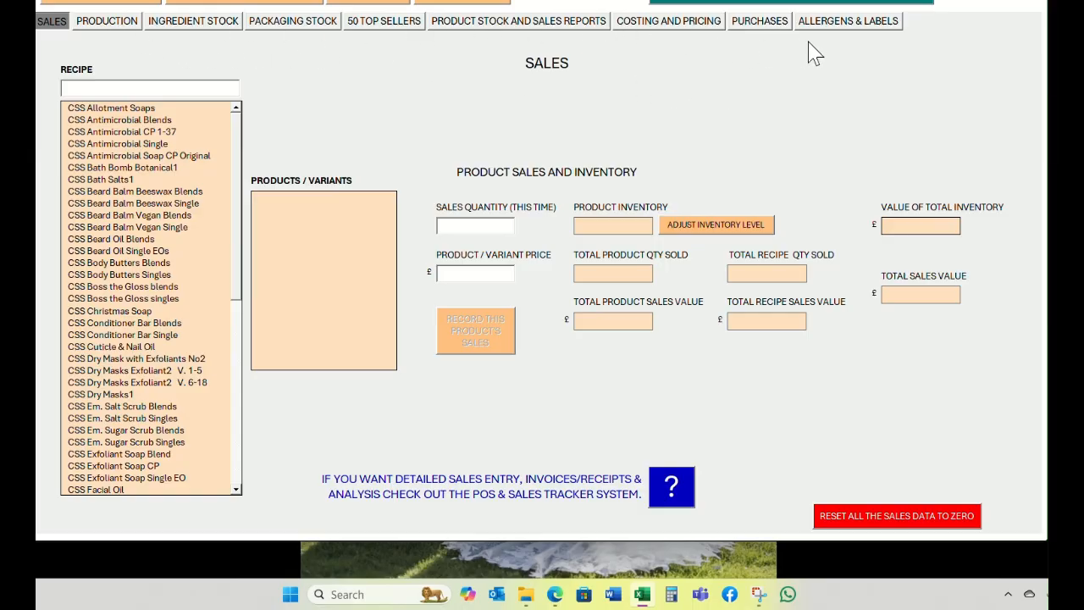
pyautogui.click(854, 25)
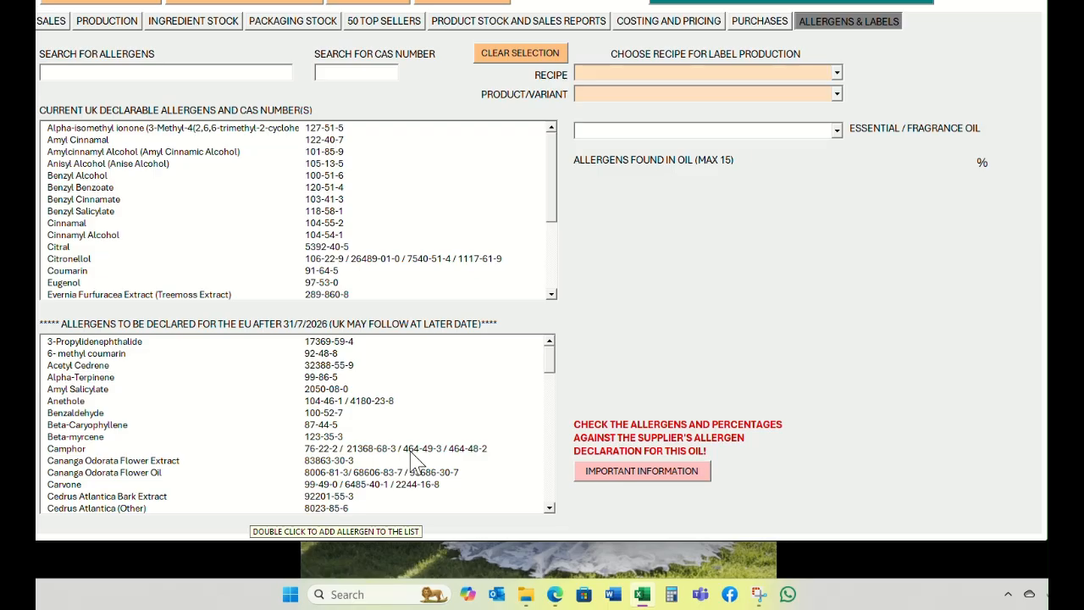
# - Switch to Edge, compare the supplier's allergen declarations for Lavender Bulgarian and Tea Tree essential oils, and return to Cosmetic Companion
pyautogui.click(554, 593)
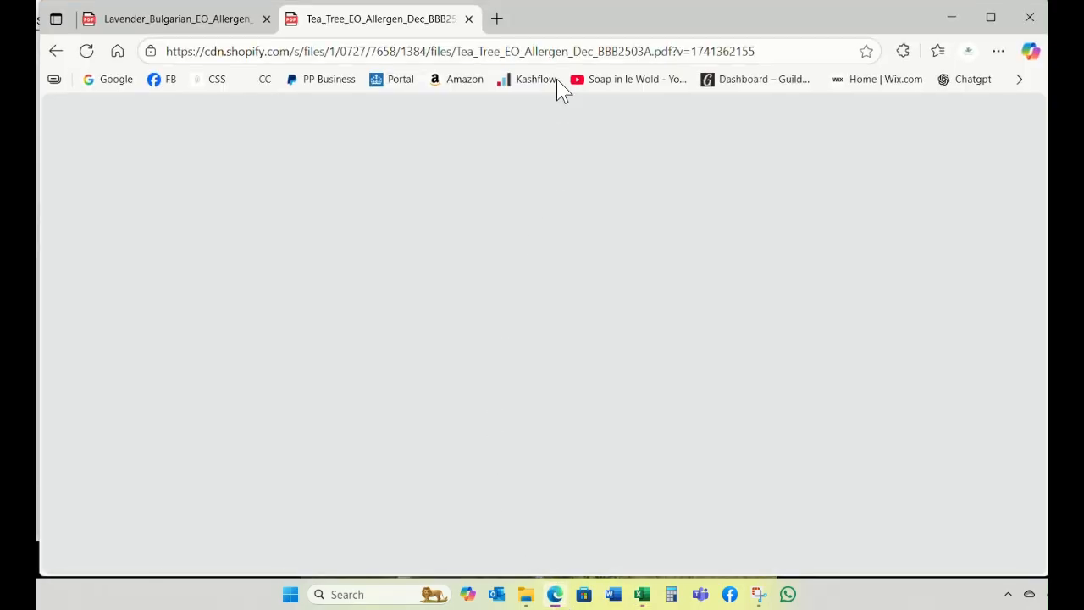
pyautogui.click(172, 21)
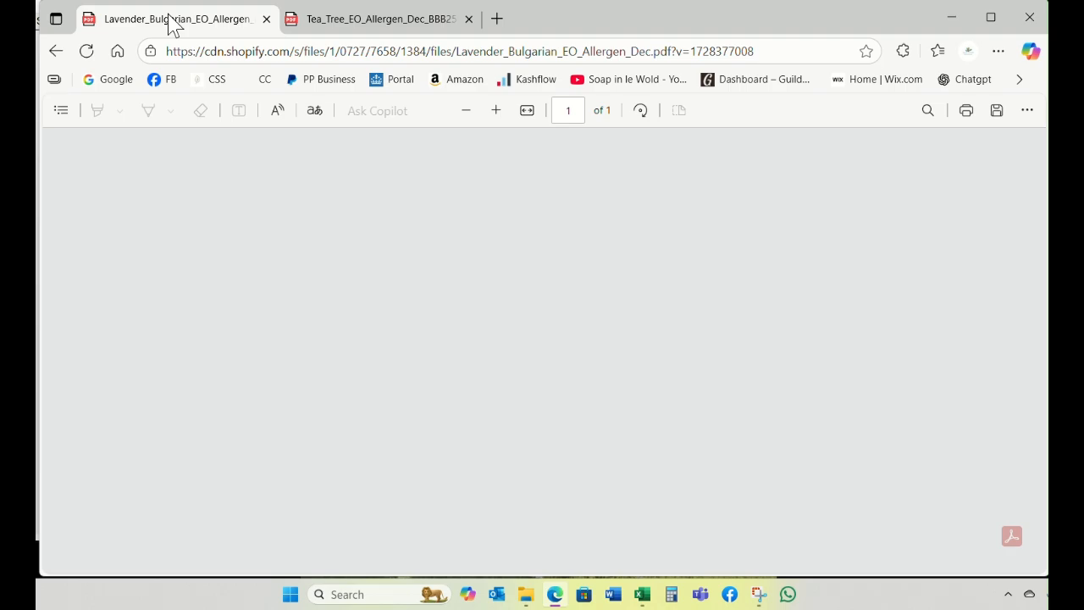
pyautogui.click(354, 21)
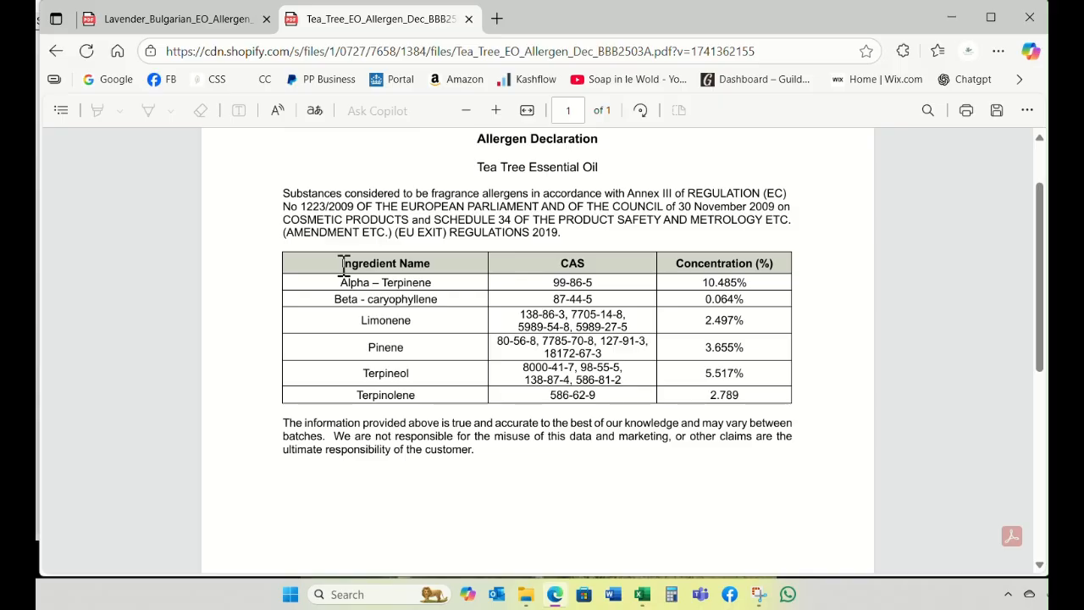
pyautogui.click(203, 36)
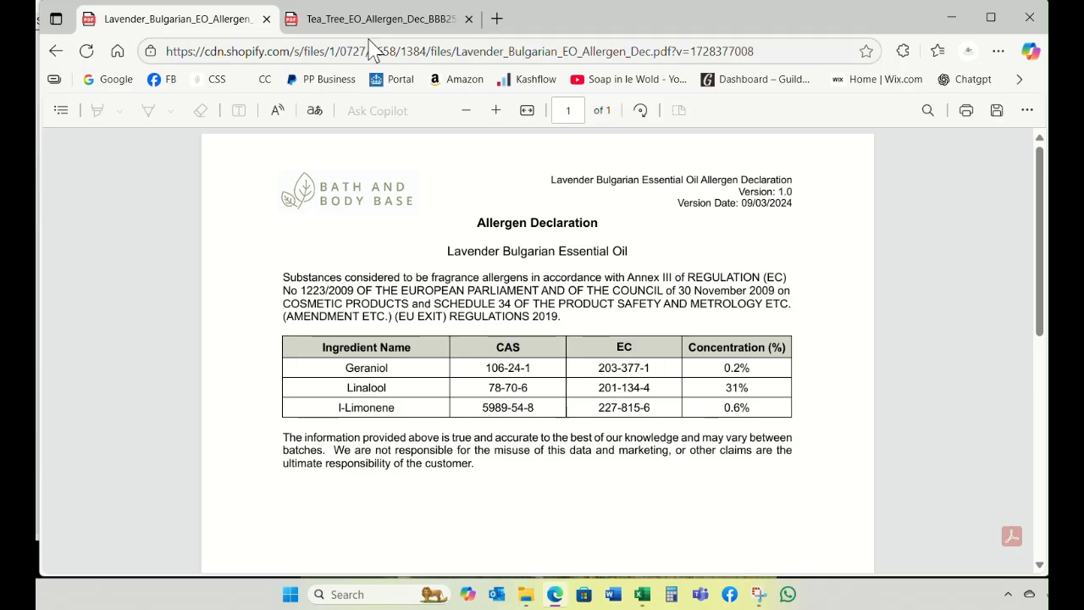
pyautogui.click(951, 17)
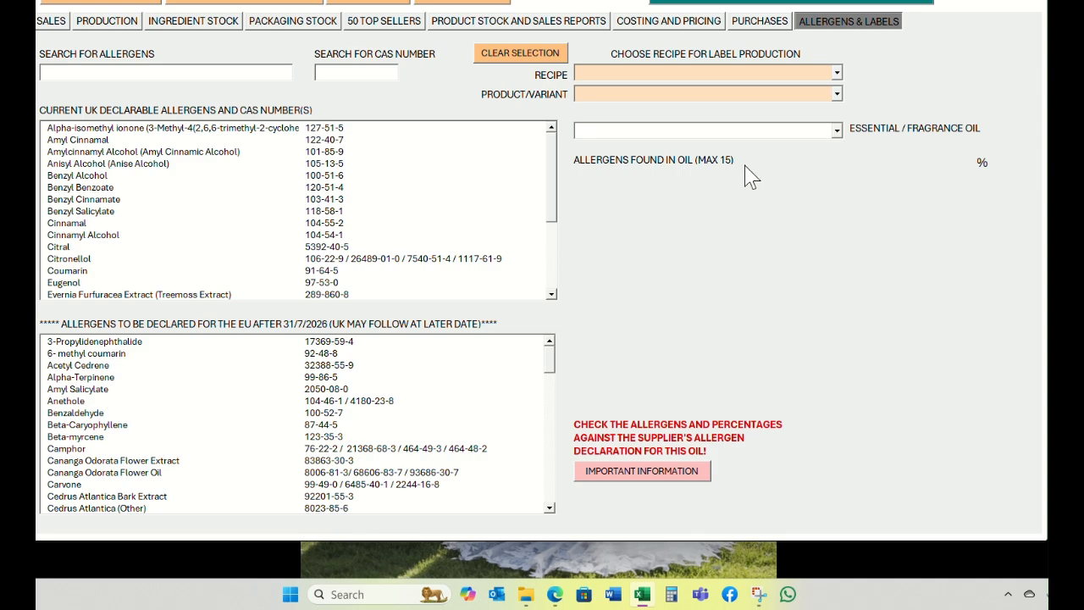
# - Choose the recipe CSS Antimicrobial Soap CP Original, variant Tea Tree/Lavender, and its oil Tea Tree Australia (Essential Oil)
pyautogui.click(837, 73)
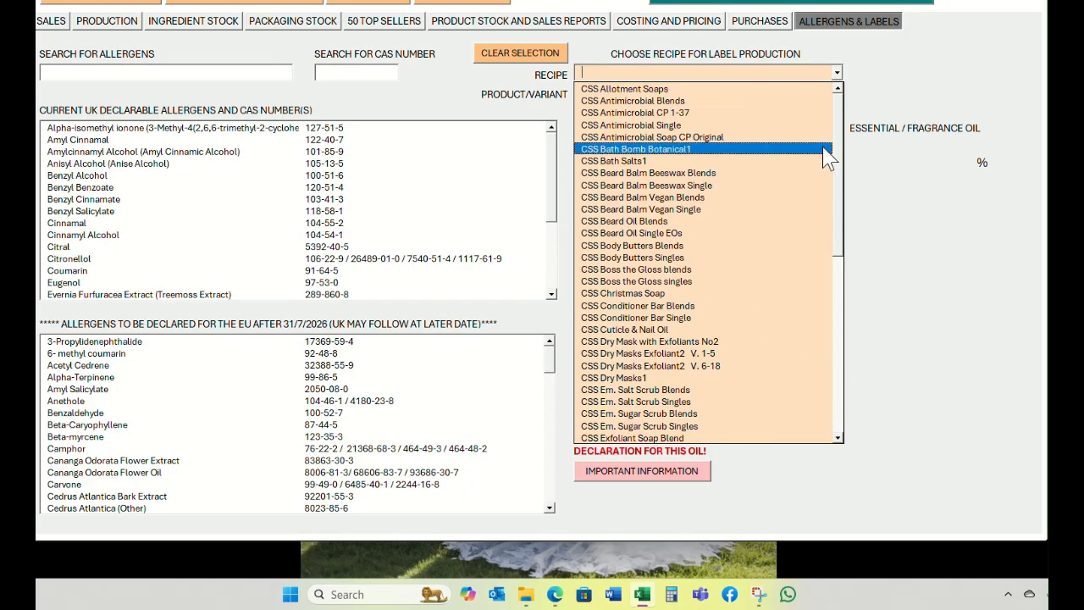
pyautogui.click(677, 137)
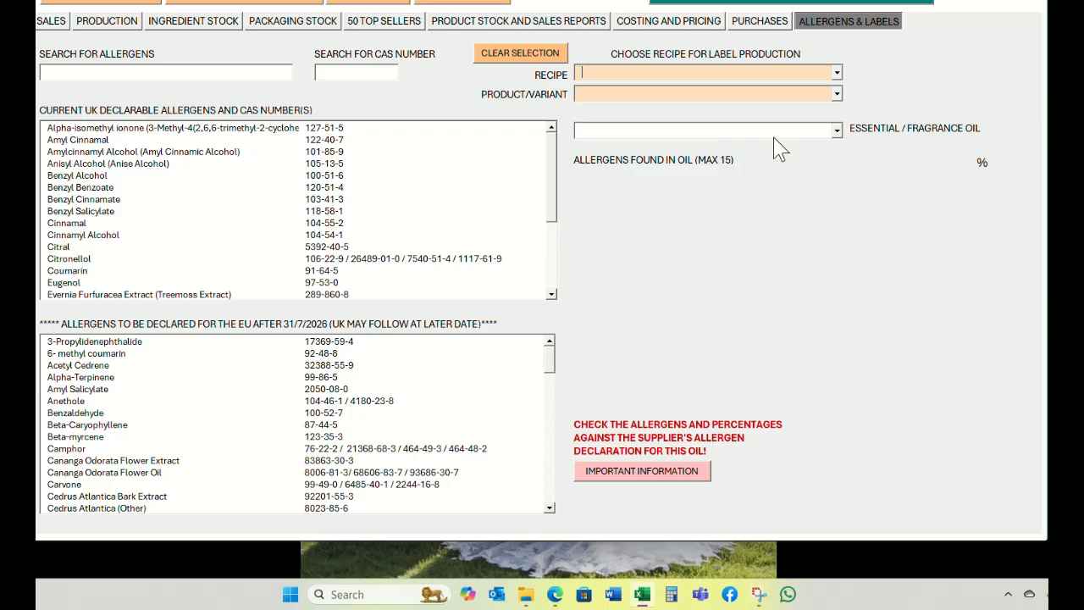
pyautogui.click(837, 95)
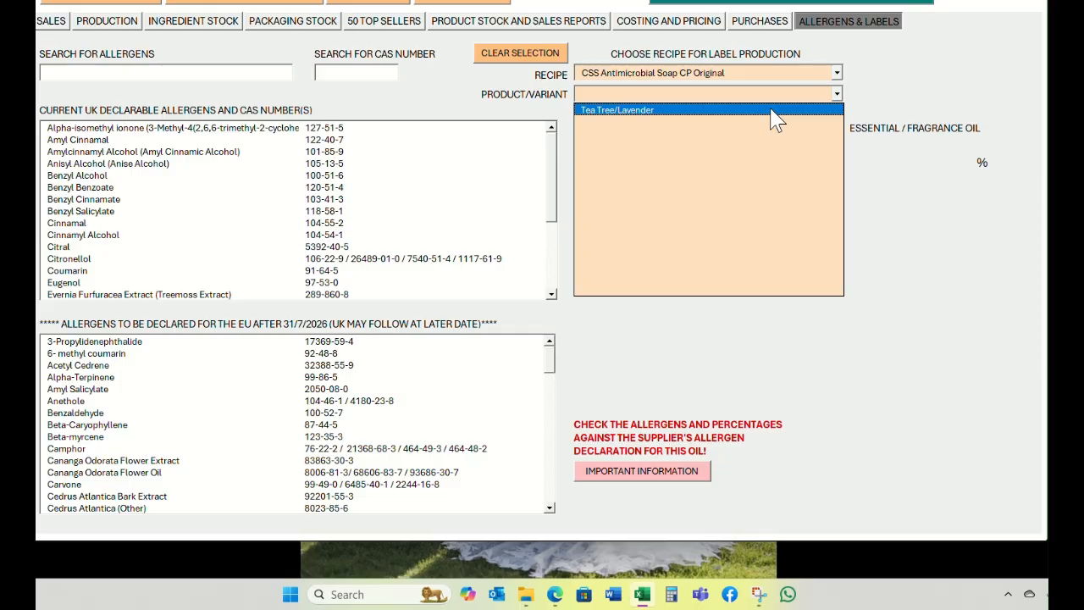
pyautogui.click(645, 111)
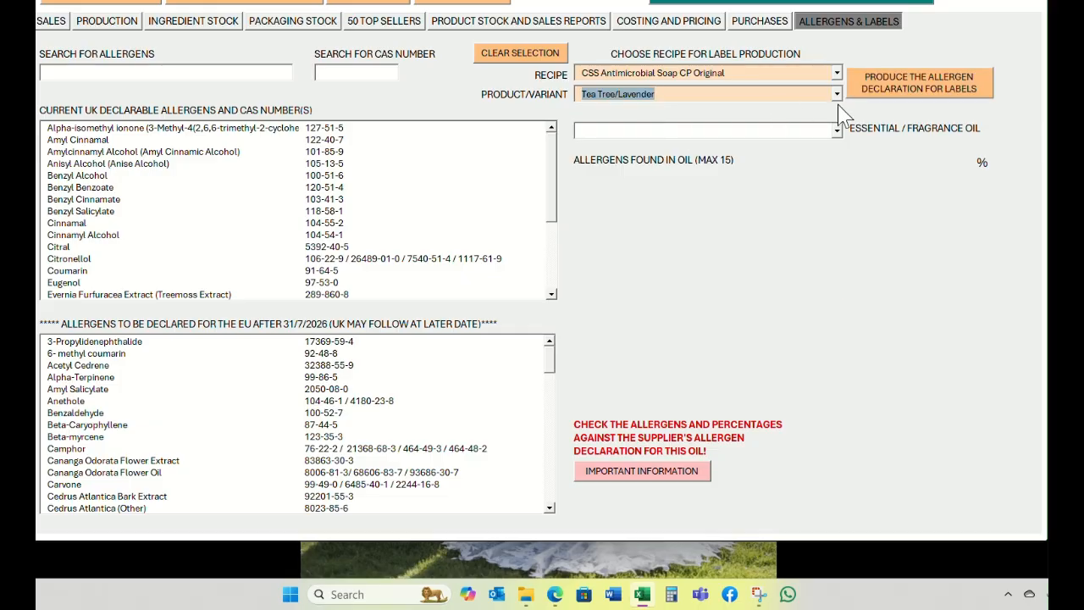
pyautogui.click(836, 131)
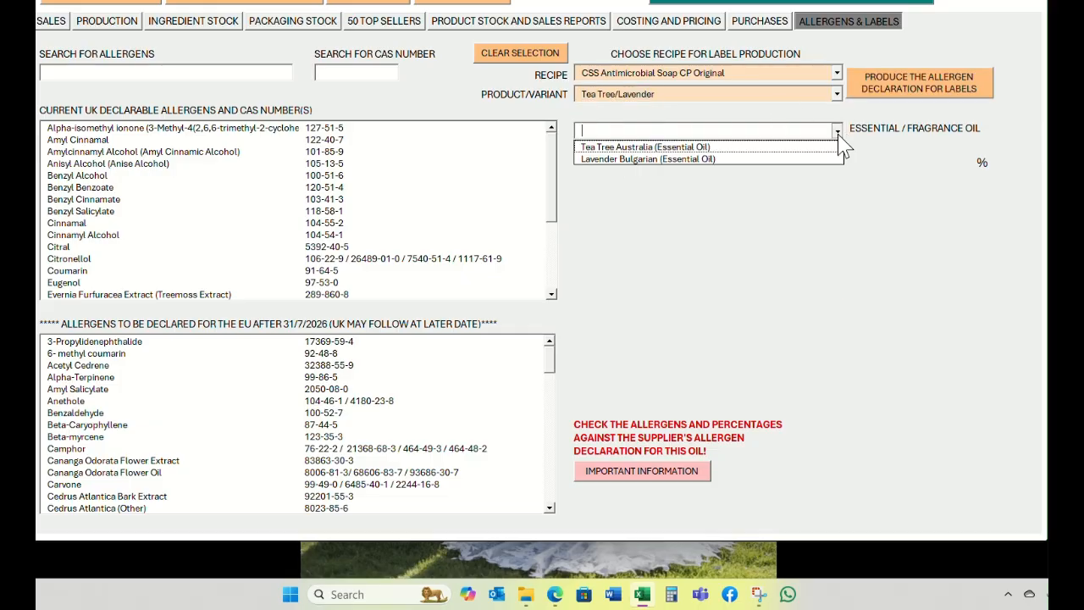
pyautogui.click(779, 148)
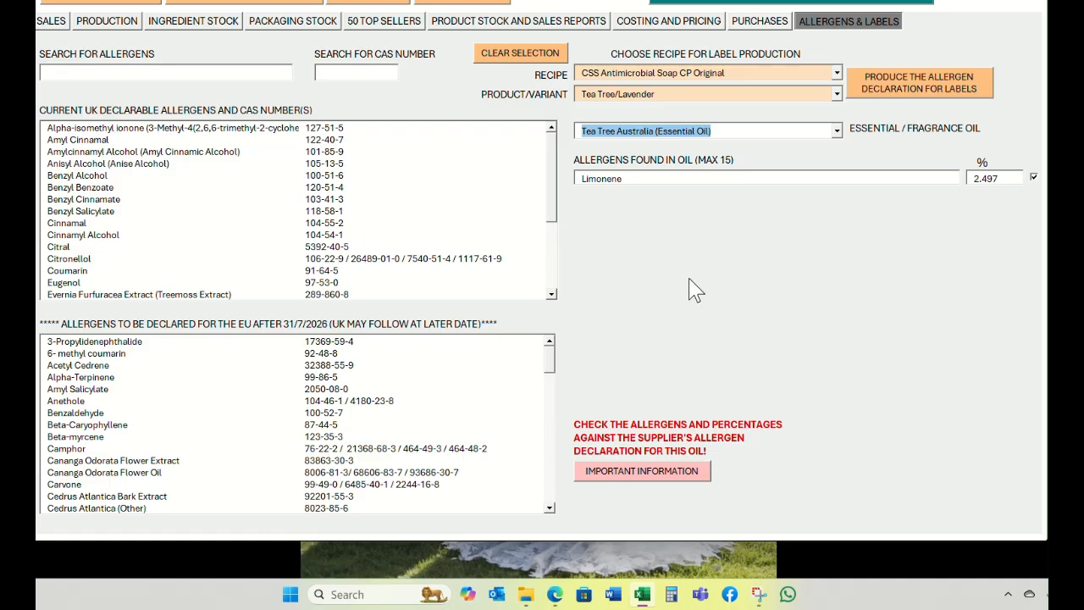
# - Check the tea tree declaration in Edge, then search for "alpha" in Cosmetic Companion and add Alpha-Terpinene to the oil's allergens
pyautogui.moveTo(557, 600)
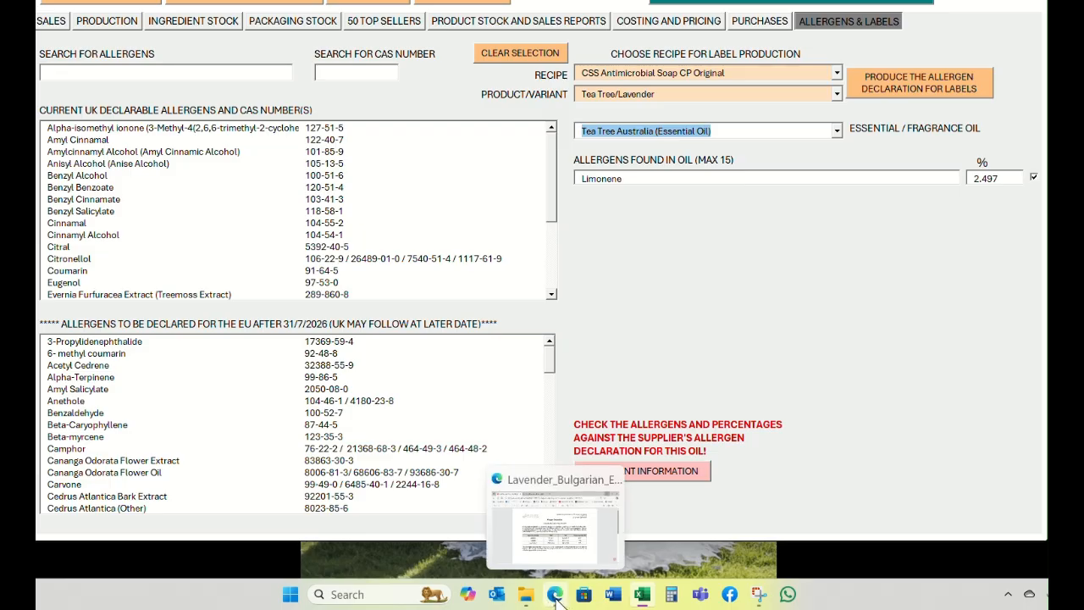
pyautogui.click(550, 533)
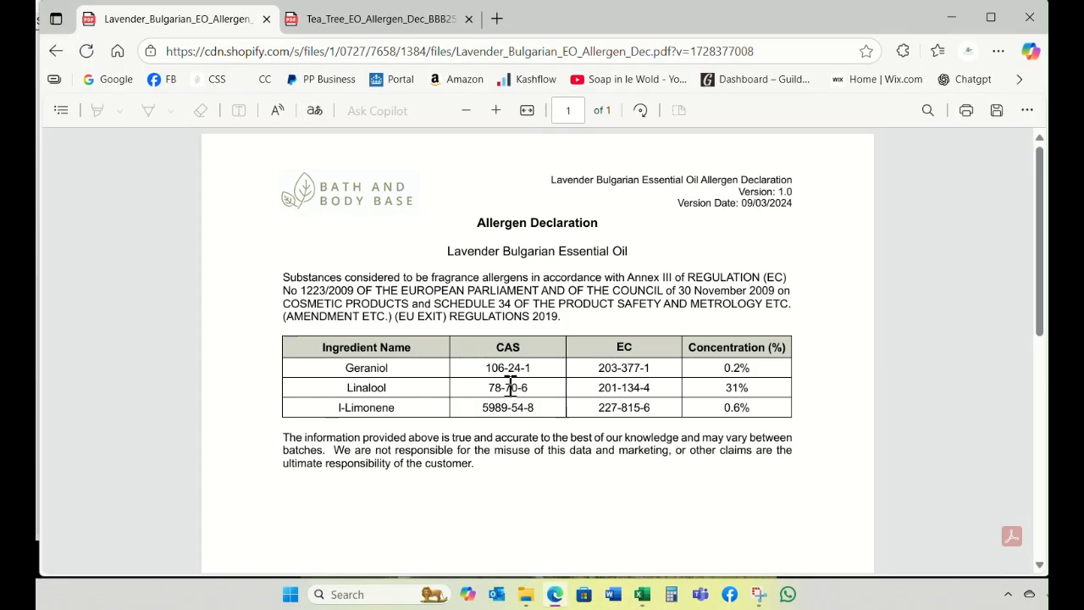
pyautogui.click(369, 25)
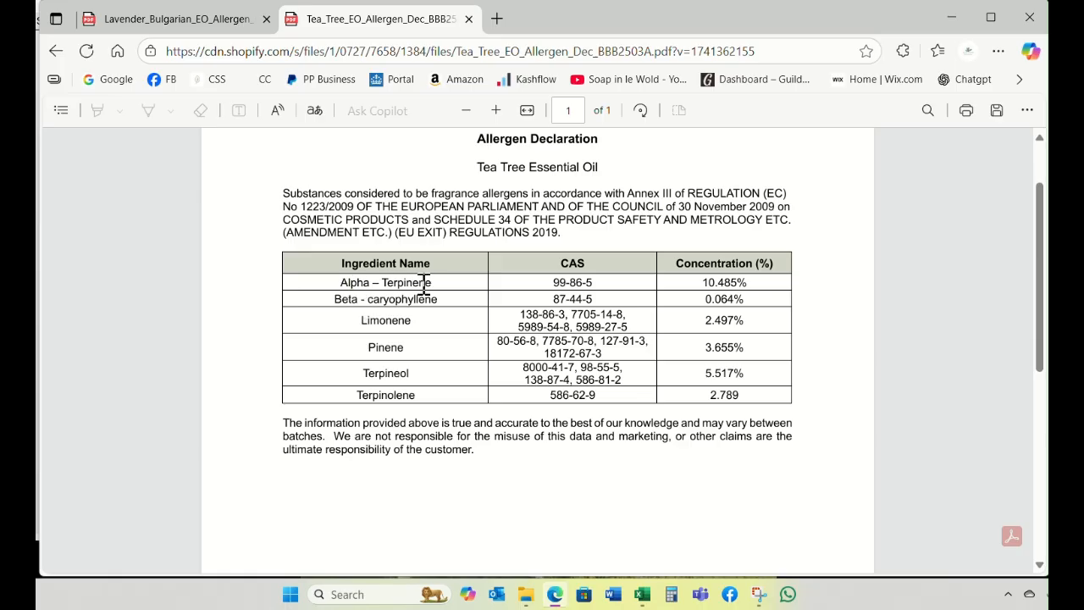
pyautogui.click(951, 18)
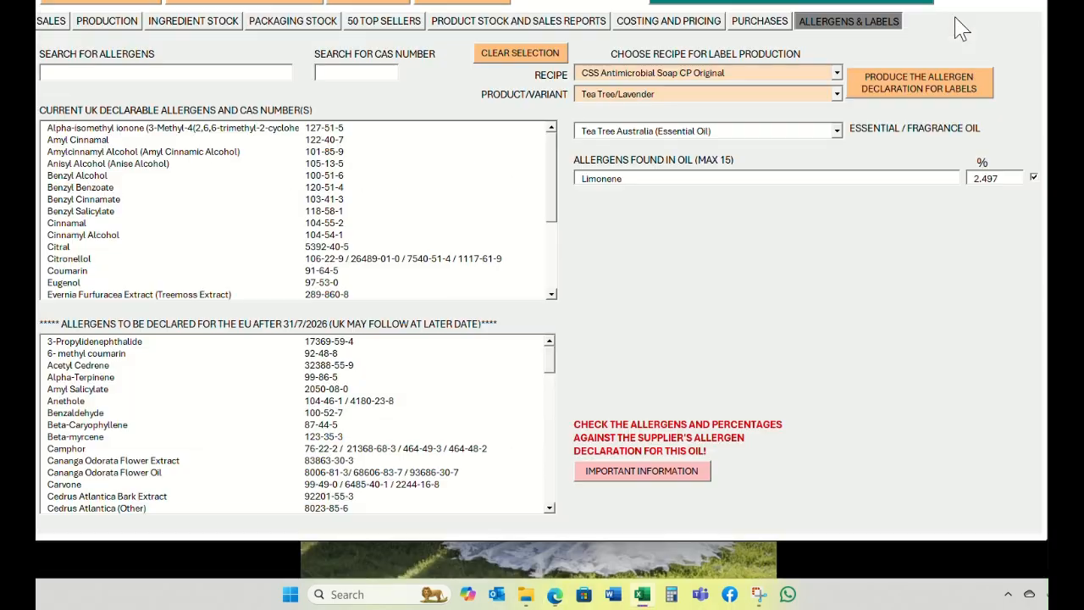
pyautogui.click(74, 73)
pyautogui.write('alpha')
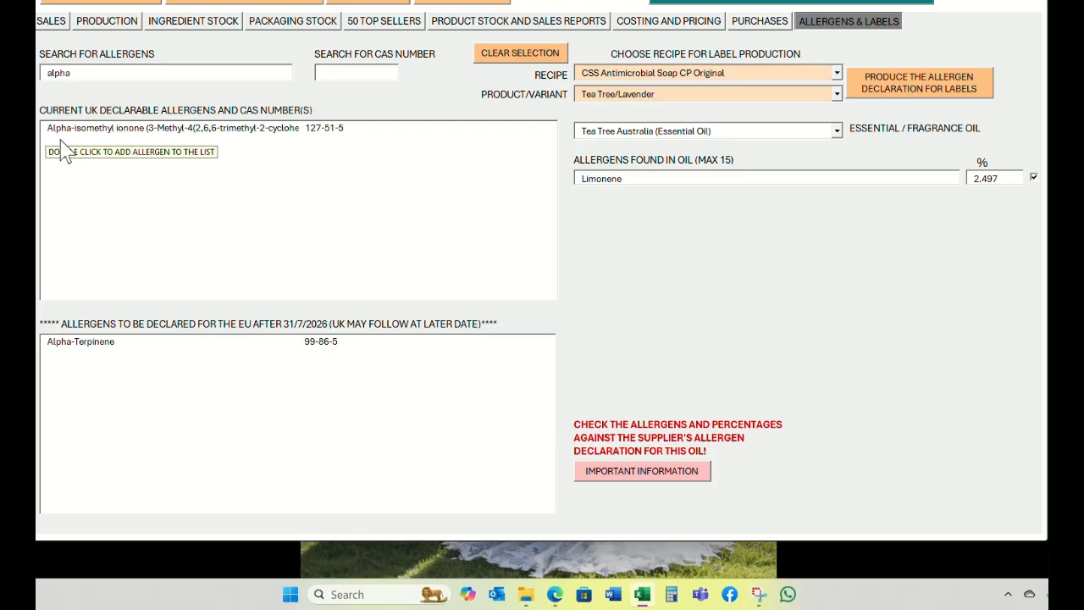
pyautogui.click(82, 347)
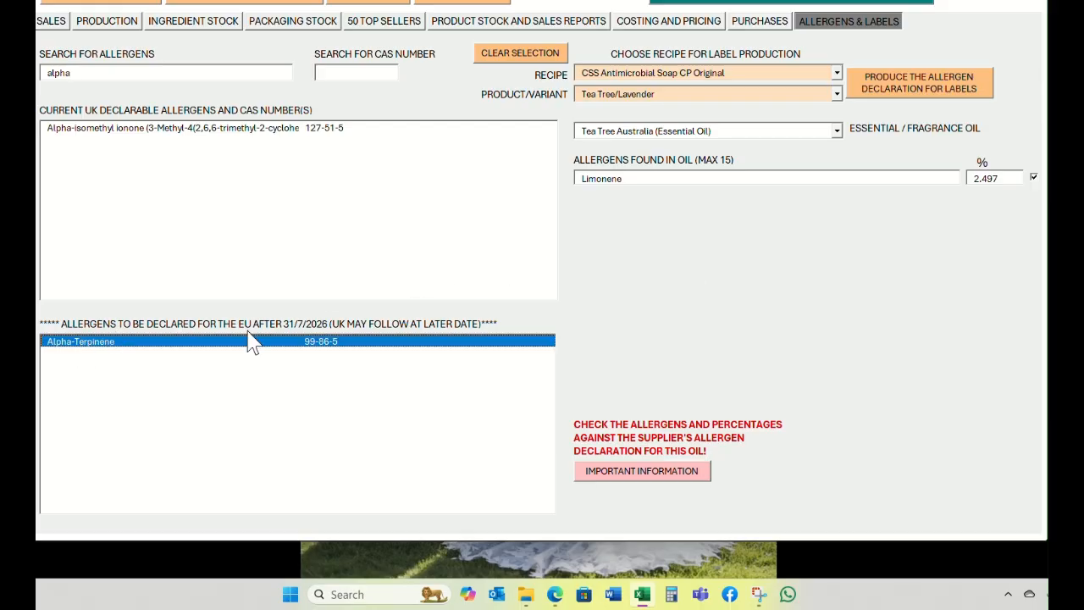
pyautogui.doubleClick(339, 344)
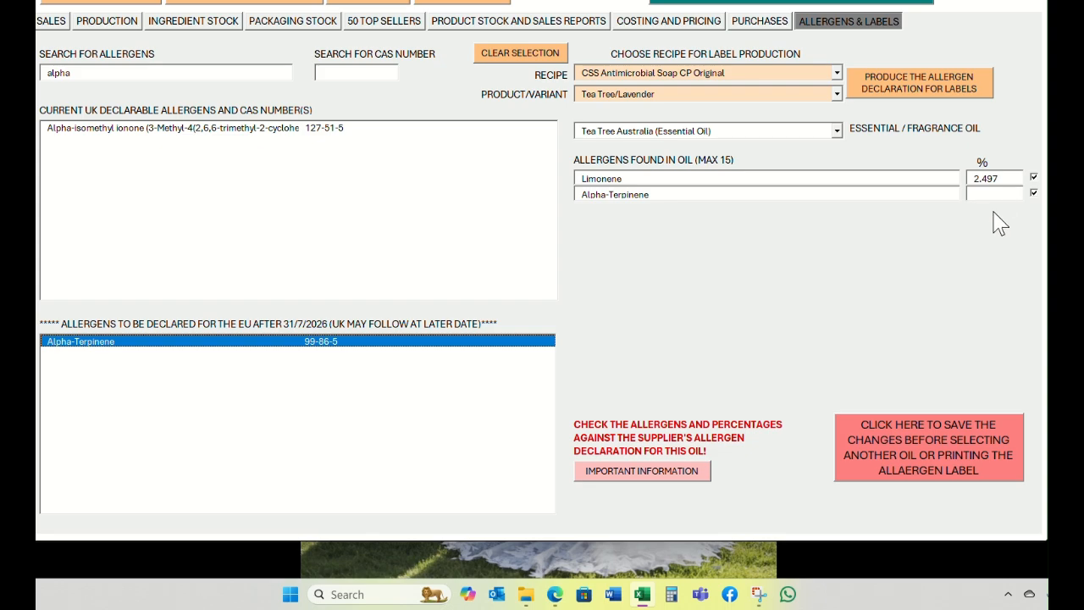
# - Look up Alpha-Terpinene's concentration in the tea tree declaration in Edge and set its percentage to 10.485 in Cosmetic Companion
pyautogui.click(552, 598)
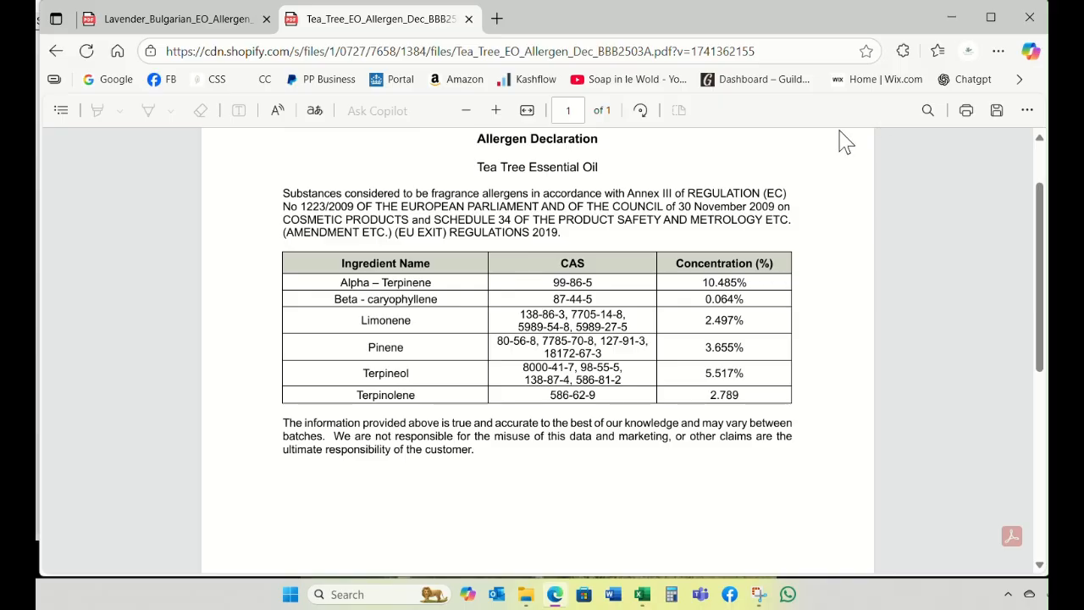
pyautogui.click(952, 19)
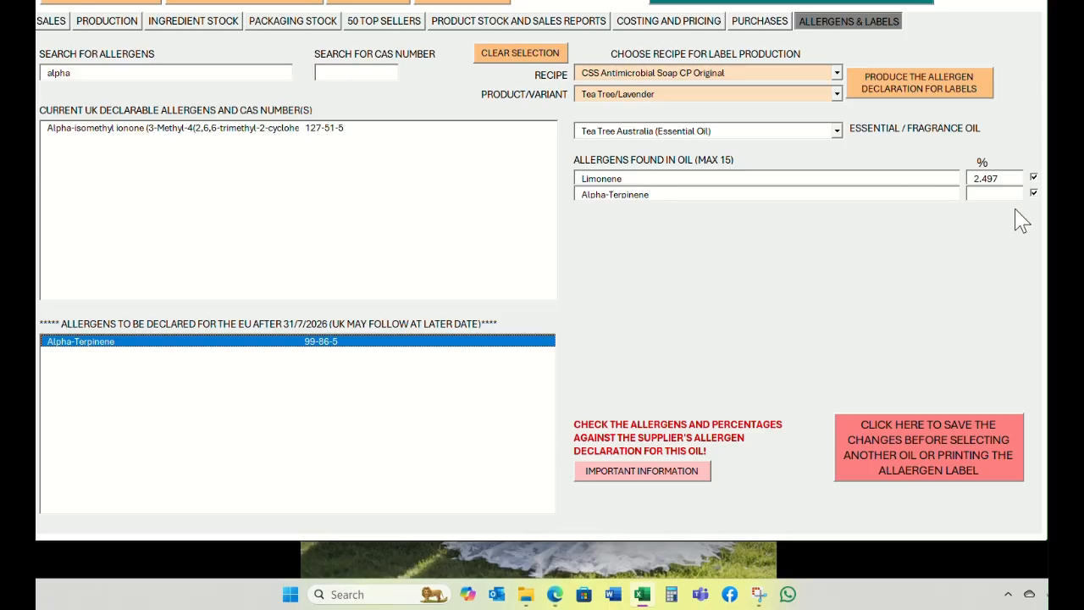
pyautogui.click(988, 193)
pyautogui.write('10.385')
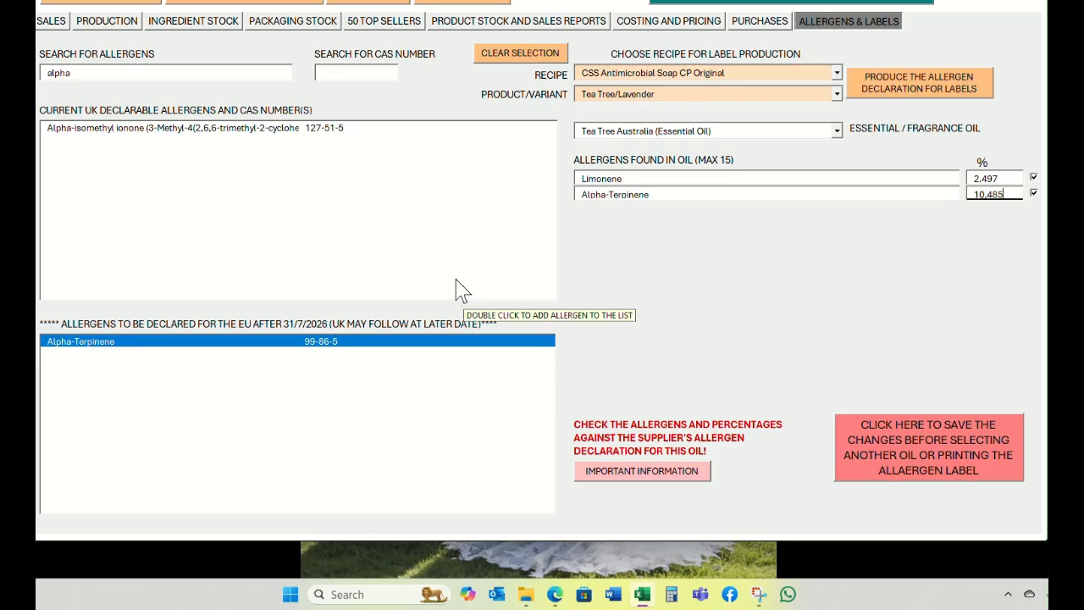
# - Check the tea tree declaration in Edge, then search for "beta" in Cosmetic Companion and add Beta-Caryophyllene to the oil's allergens
pyautogui.moveTo(557, 598)
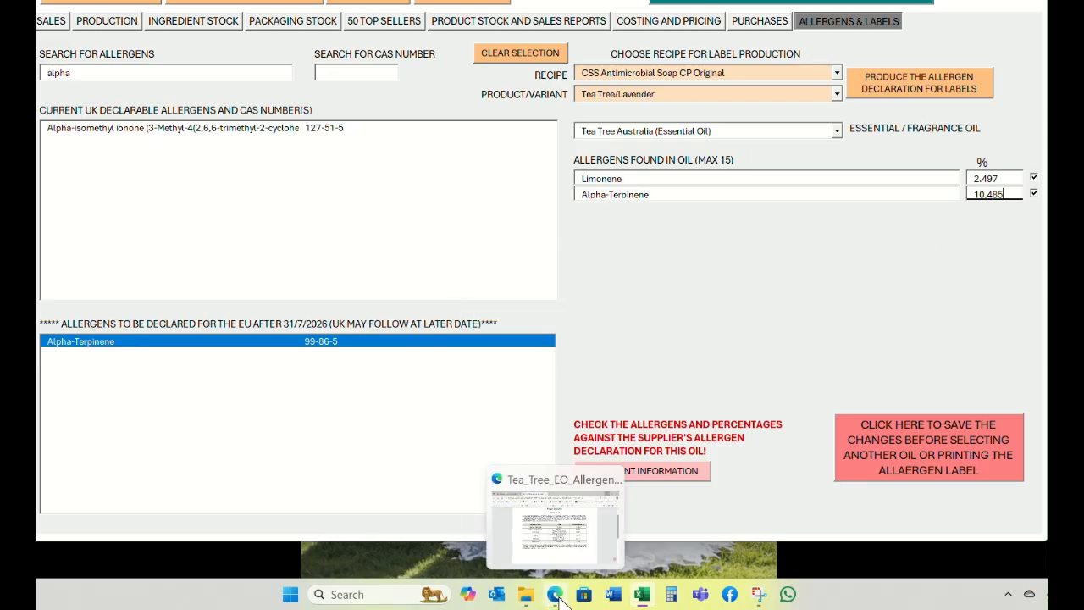
pyautogui.click(555, 595)
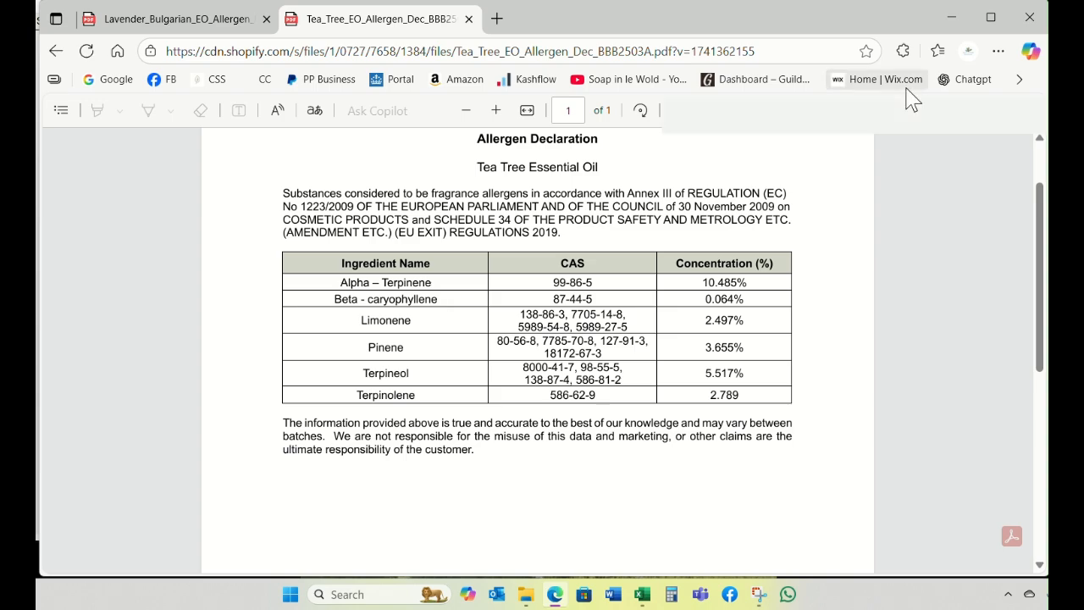
pyautogui.click(954, 18)
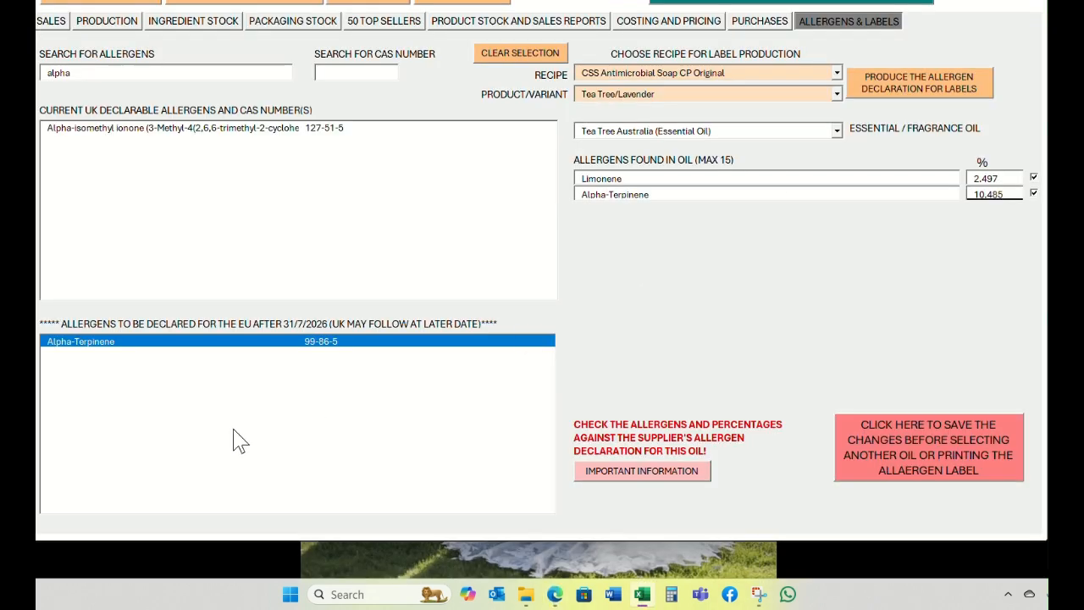
pyautogui.doubleClick(59, 72)
pyautogui.write('c')
pyautogui.press('BackSpace')
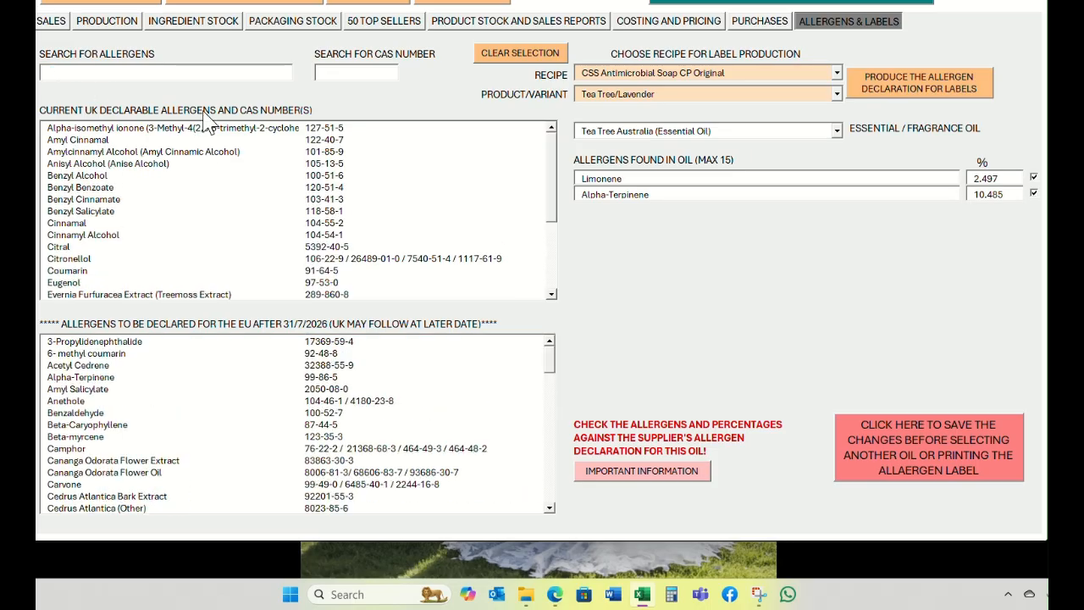
pyautogui.write('beta')
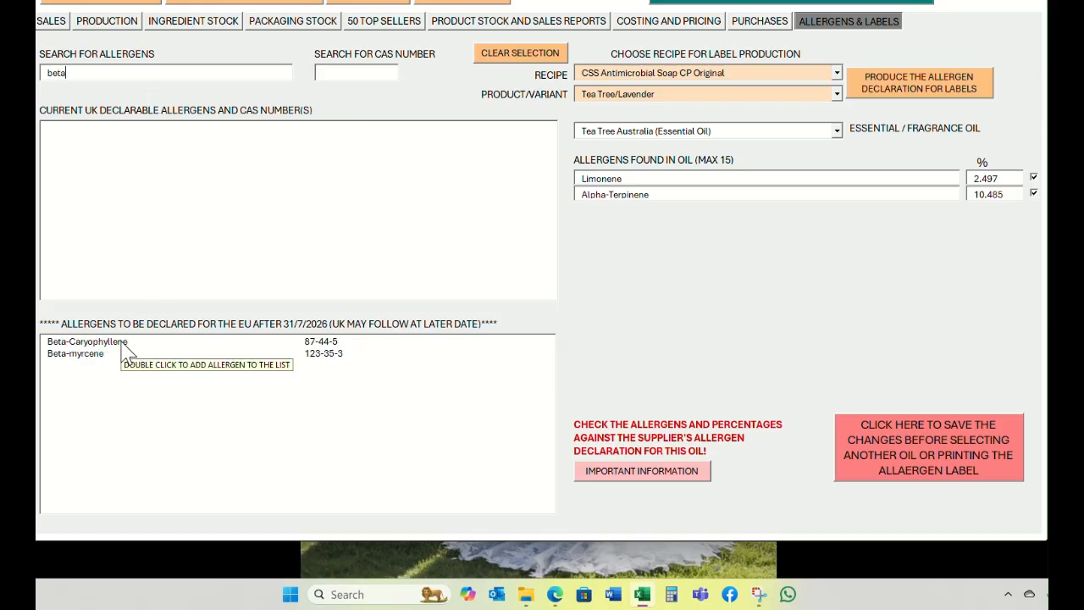
pyautogui.doubleClick(125, 343)
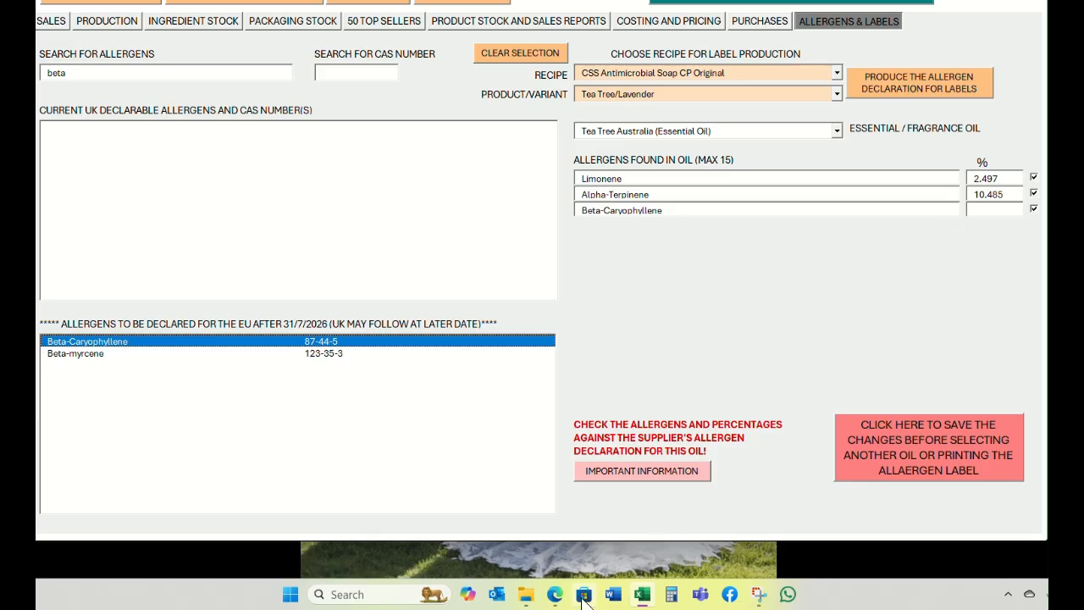
# - Set Beta-Caryophyllene's percentage to 0.064 from the declaration in Edge and save the allergen changes for Tea Tree Australia
pyautogui.click(554, 593)
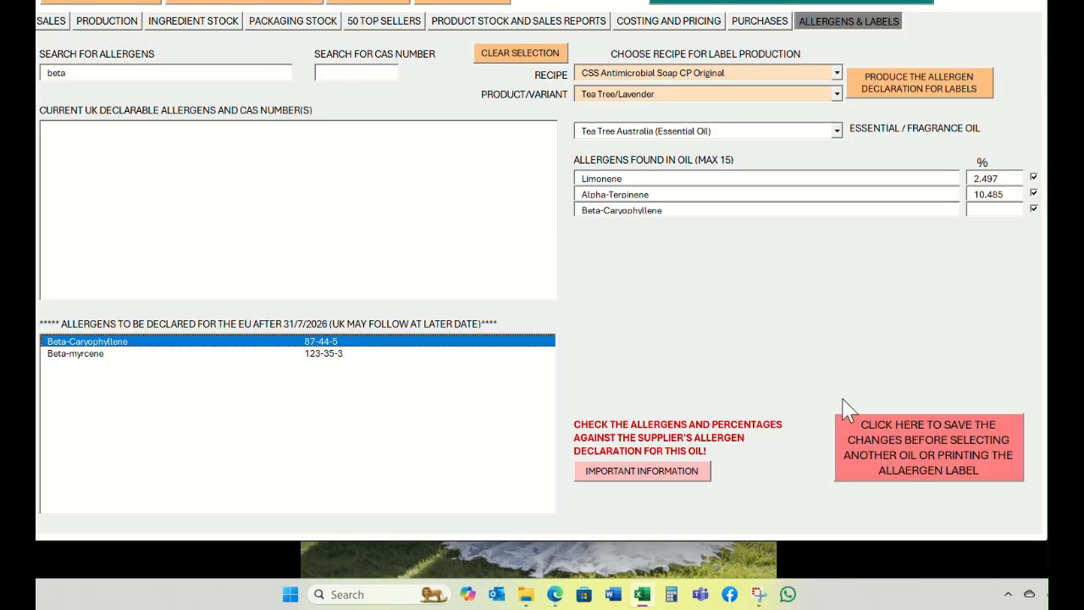
pyautogui.click(951, 17)
pyautogui.write('0.064')
pyautogui.click(836, 132)
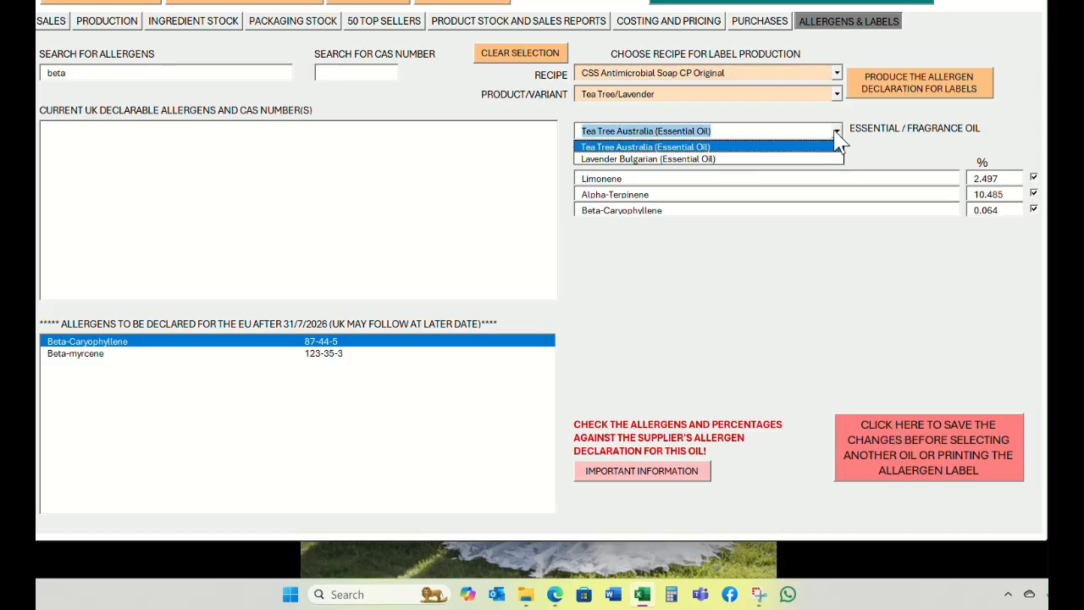
pyautogui.click(888, 364)
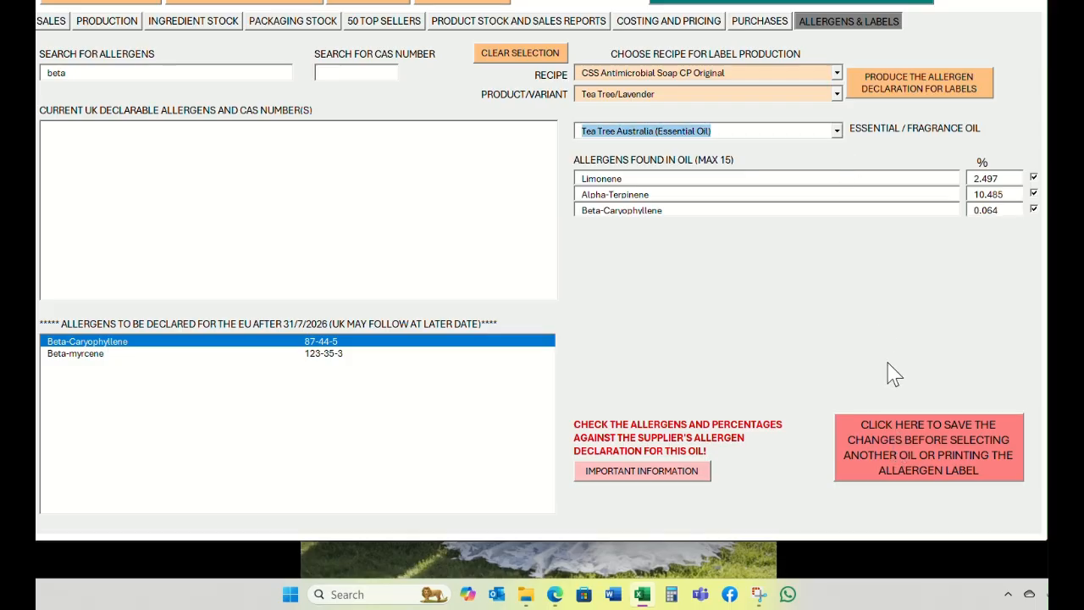
pyautogui.click(912, 466)
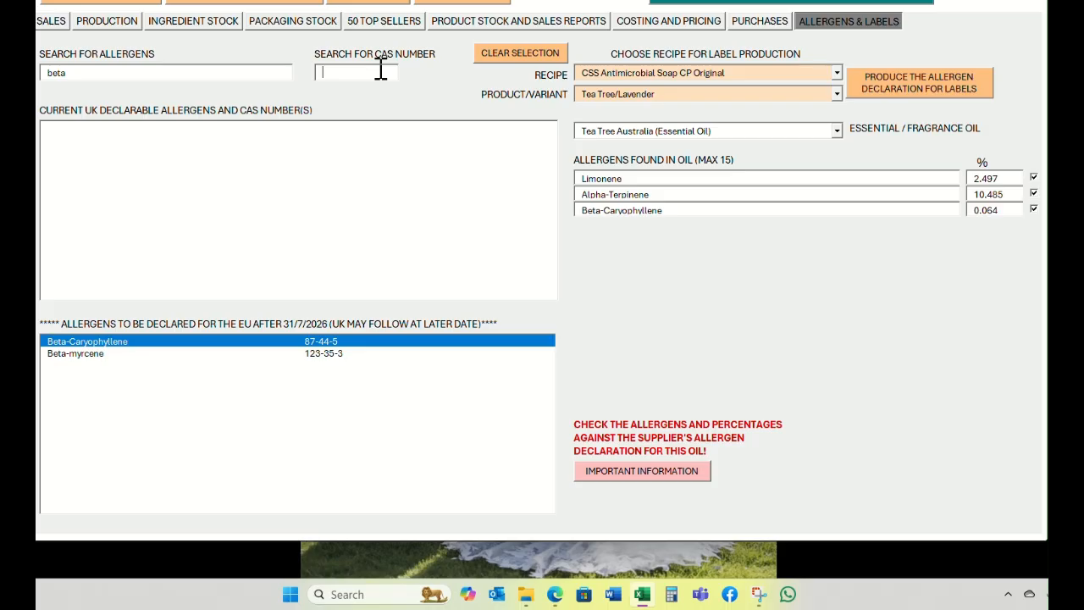
# - Search the declarable allergens by CAS number for "0" and for "60", then clear the search
pyautogui.write('0')
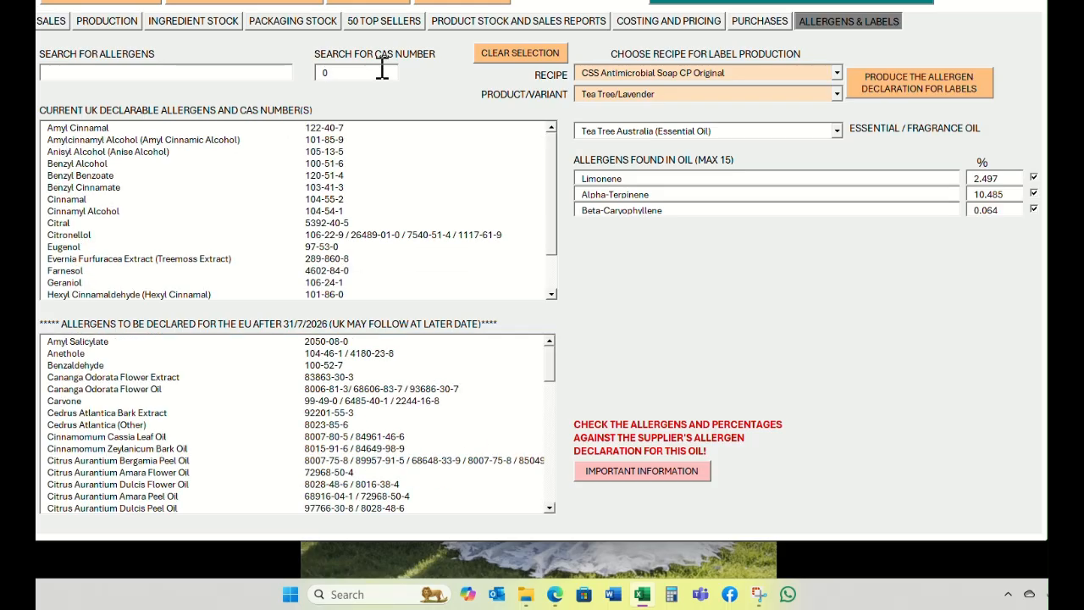
pyautogui.press('BackSpace')
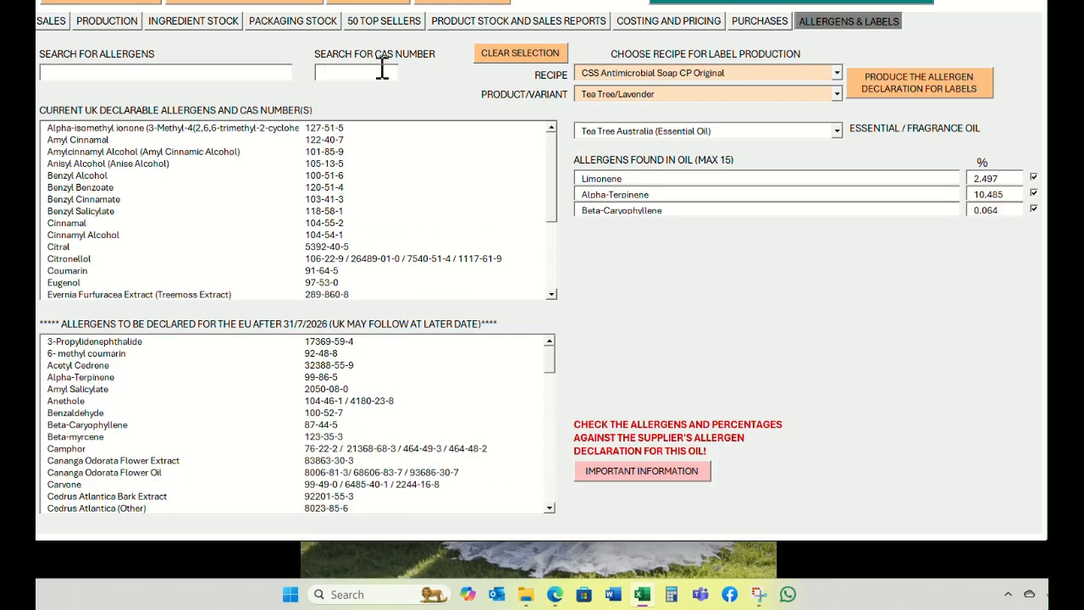
pyautogui.write('60')
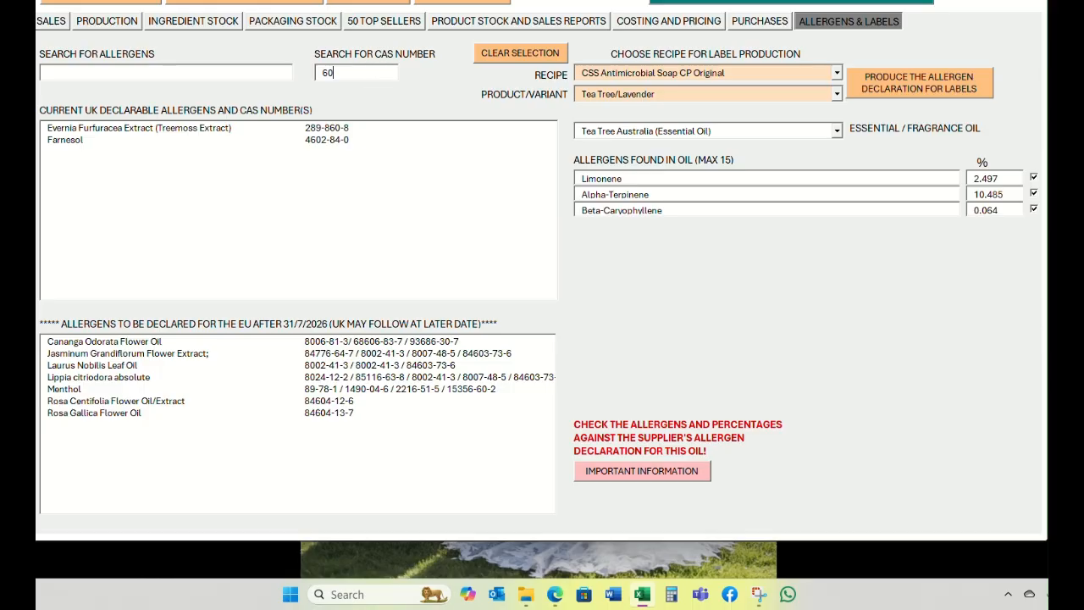
pyautogui.press('BackSpace')
pyautogui.press('BackSpace')
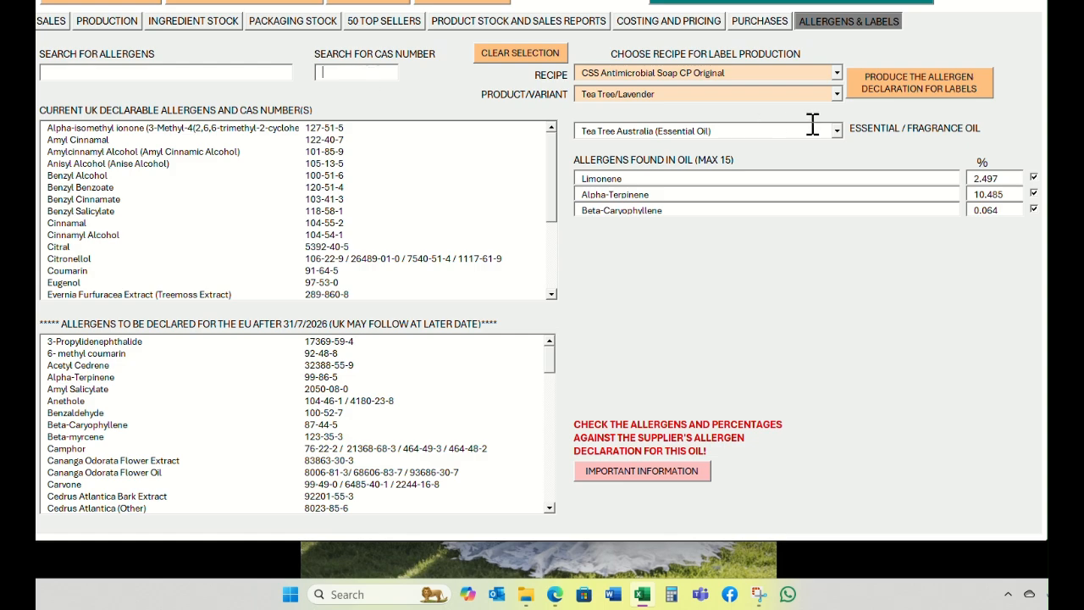
# - Read the important information on Geranial, Neral and Citral, then produce the label allergen declaration for the Tea Tree/Lavender soap
pyautogui.click(684, 473)
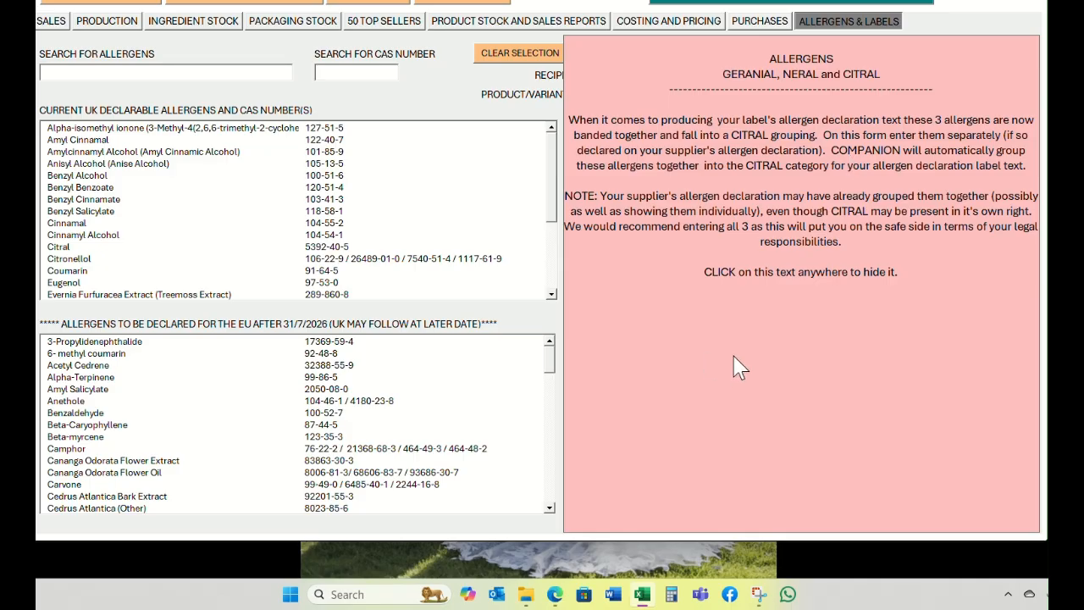
pyautogui.click(792, 320)
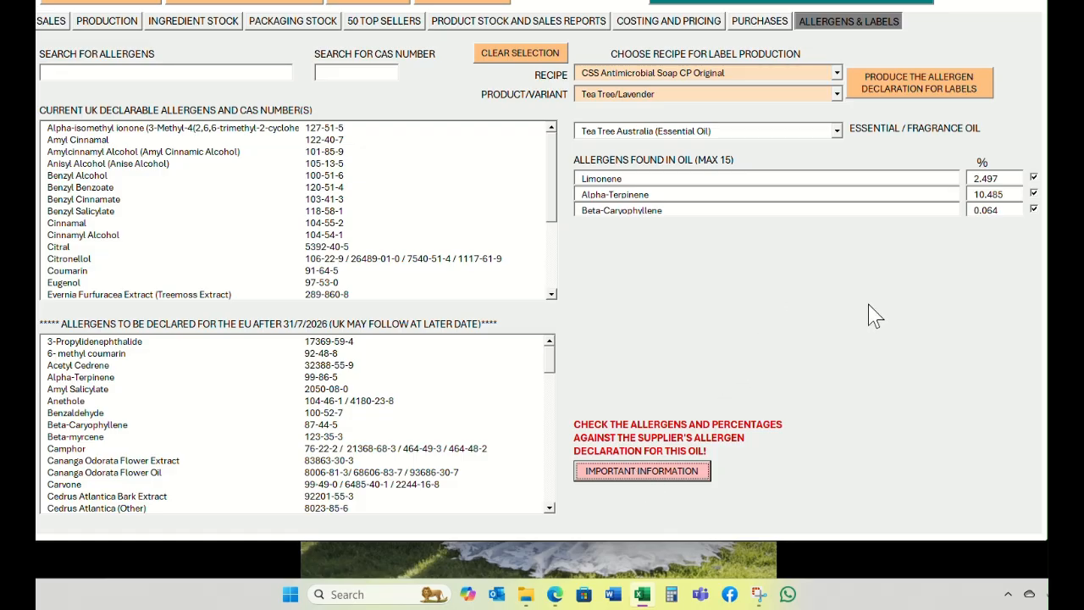
pyautogui.click(916, 100)
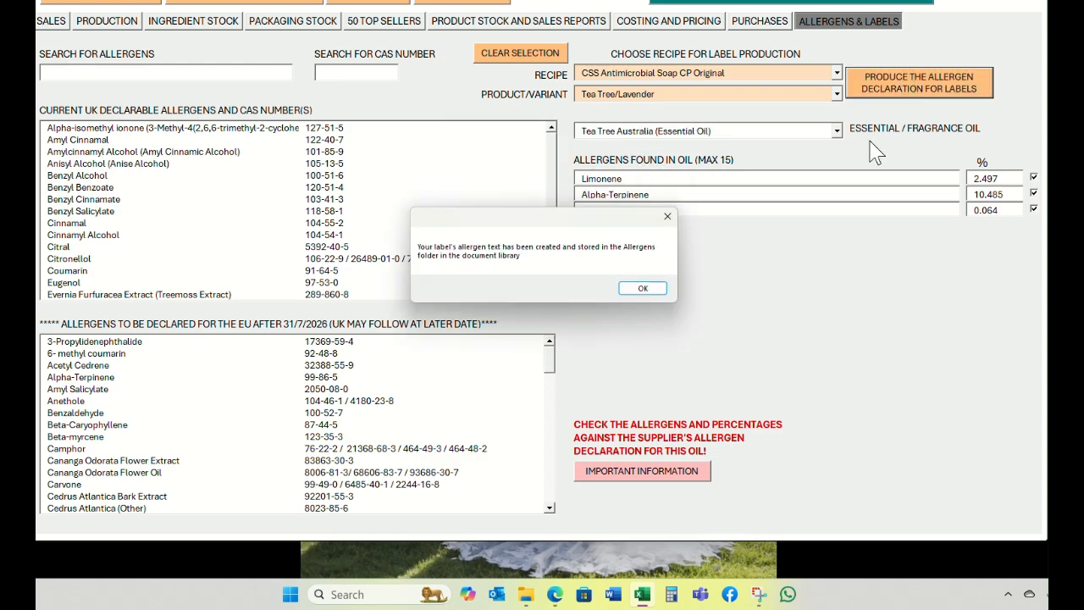
pyautogui.click(641, 289)
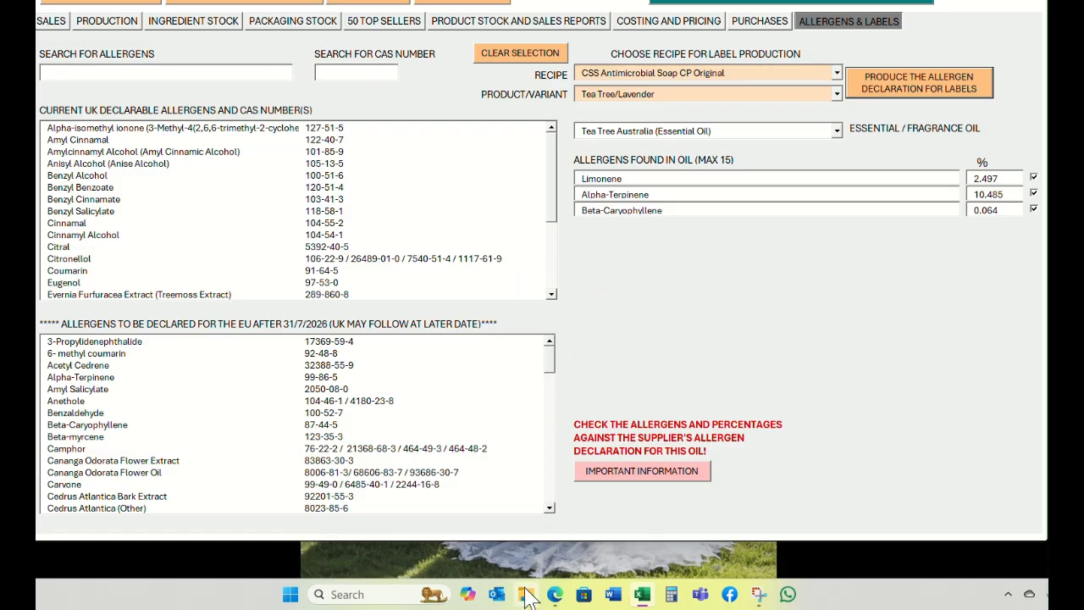
# - Switch to File Explorer and open the CSS Antimicrobial Soap CP Original text document from the Cosmetic Companion Allergens folder
pyautogui.moveTo(529, 598)
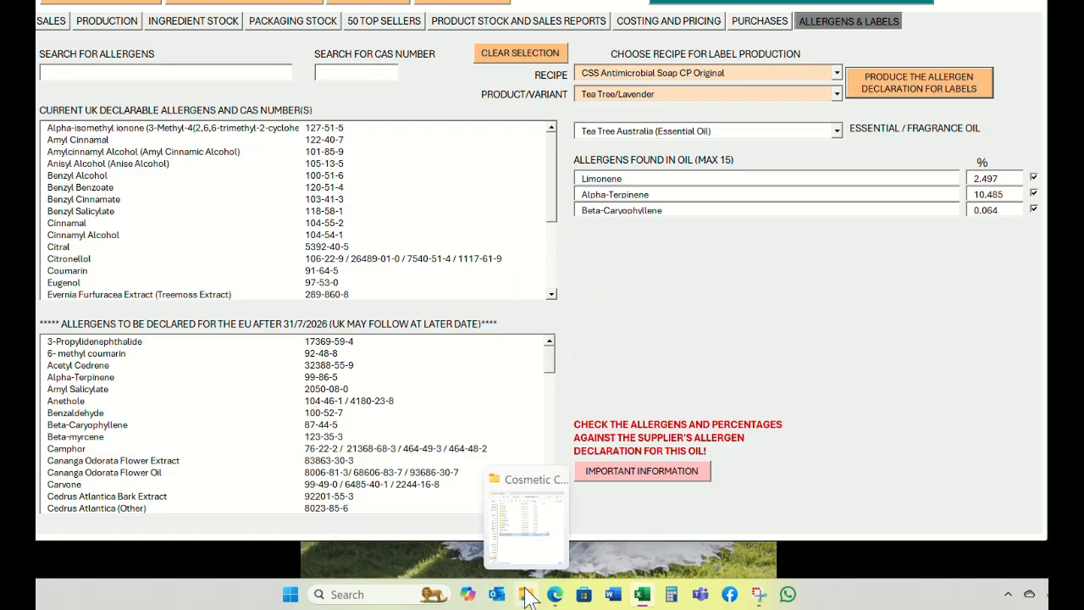
pyautogui.click(528, 598)
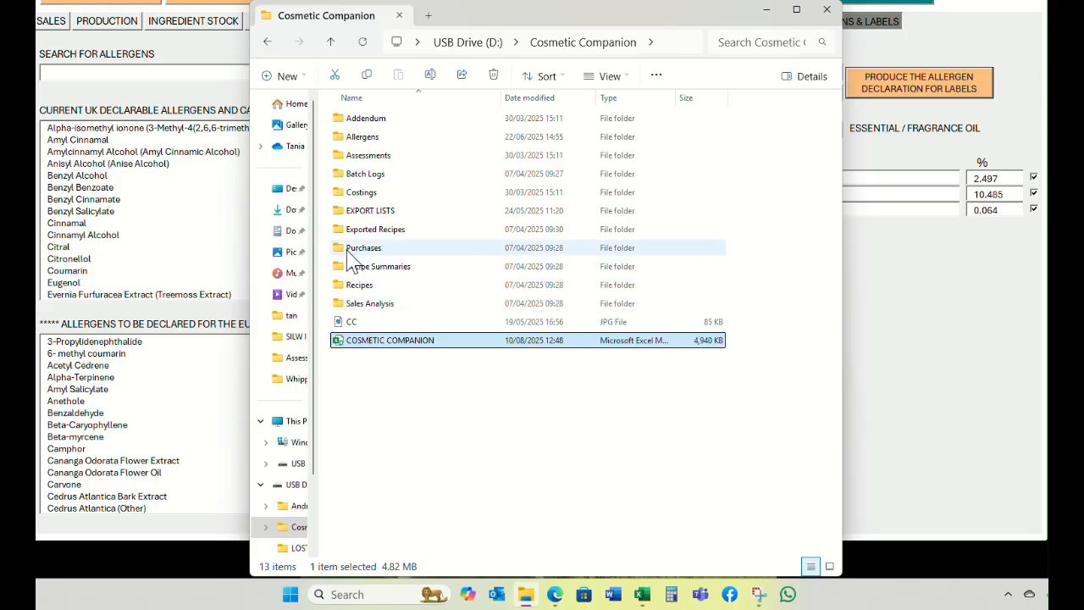
pyautogui.click(375, 146)
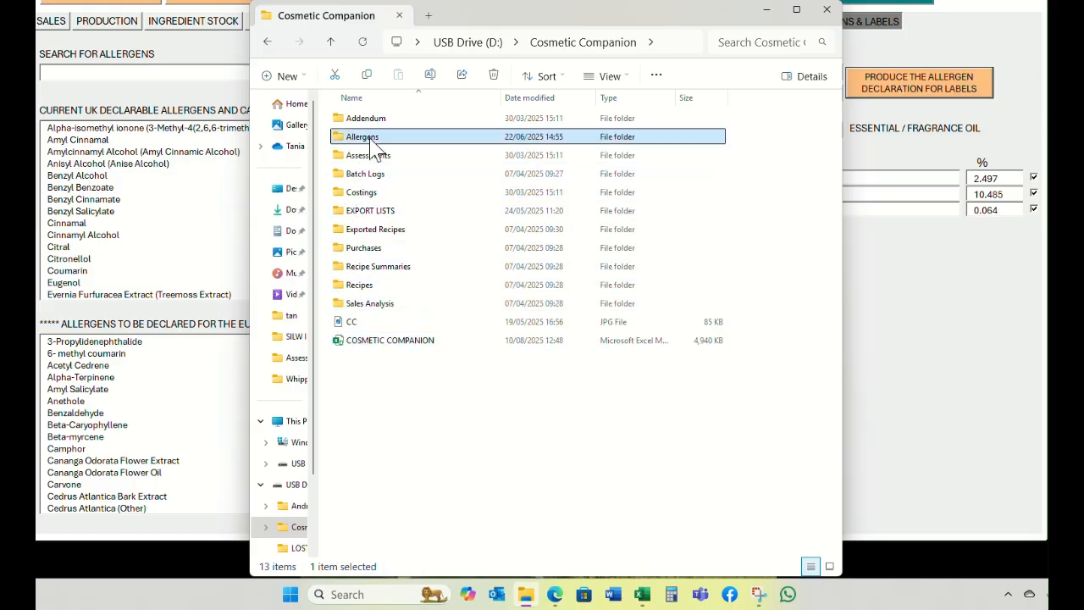
pyautogui.doubleClick(373, 145)
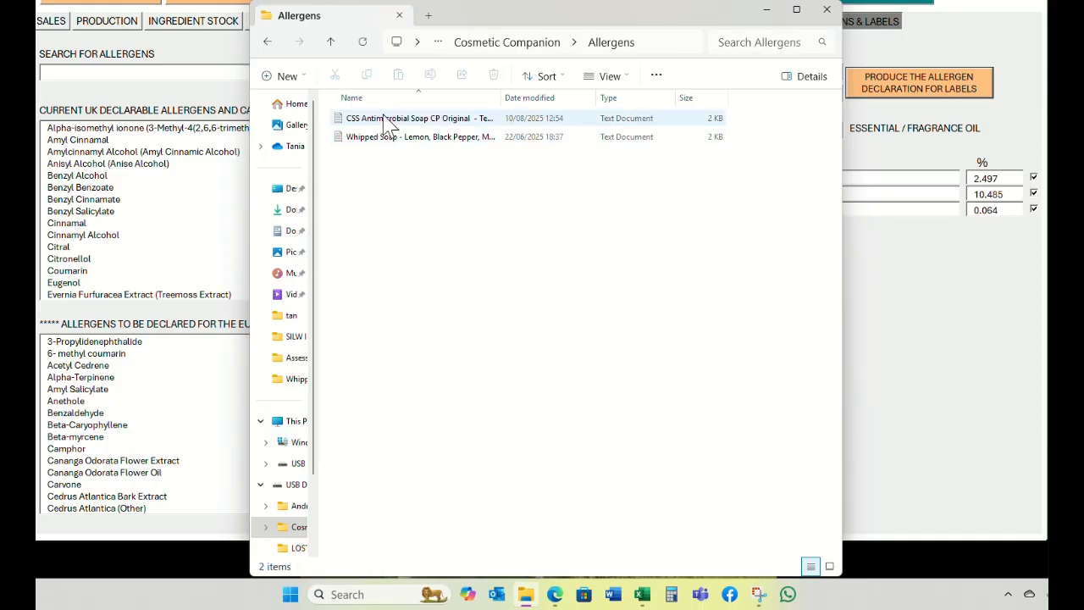
pyautogui.doubleClick(386, 121)
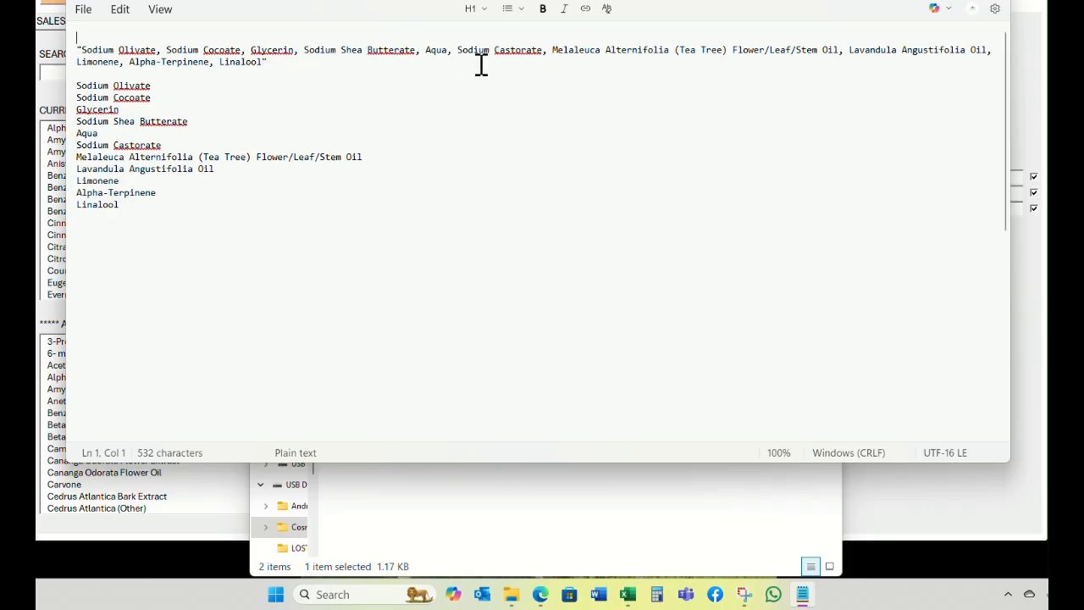
# - Delete "(Tea Tree)" after Melaleuca Alternifolia in the comma-separated ingredient declaration
pyautogui.click(729, 51)
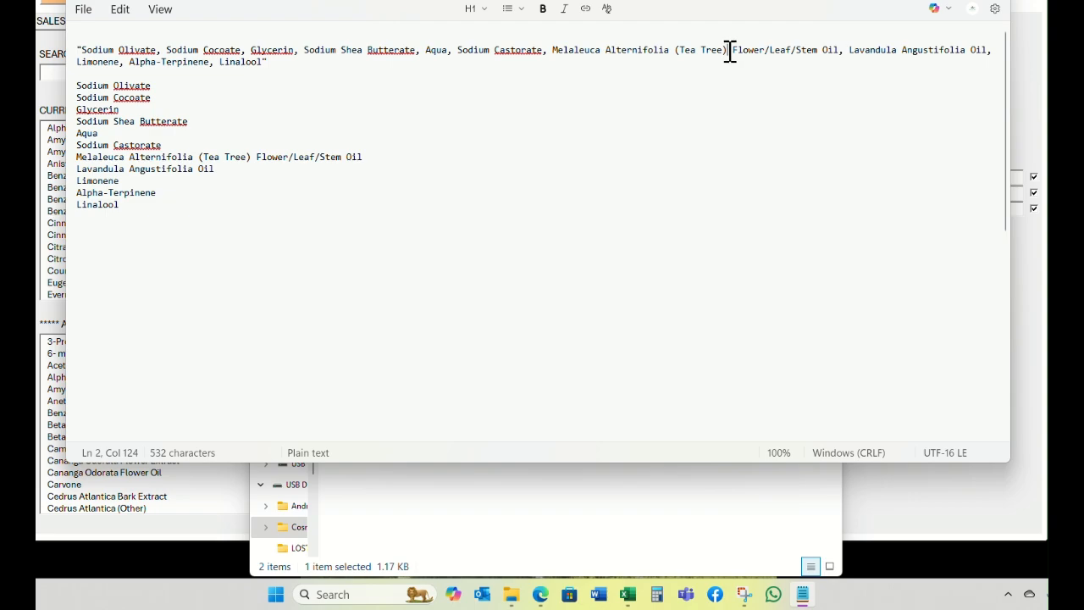
pyautogui.press('BackSpace')
pyautogui.press('BackSpace')
pyautogui.press('BackSpace')
pyautogui.press('BackSpace')
pyautogui.press('BackSpace')
pyautogui.press('BackSpace')
pyautogui.press('BackSpace')
pyautogui.press('BackSpace')
pyautogui.press('BackSpace')
pyautogui.press('BackSpace')
pyautogui.press('BackSpace')
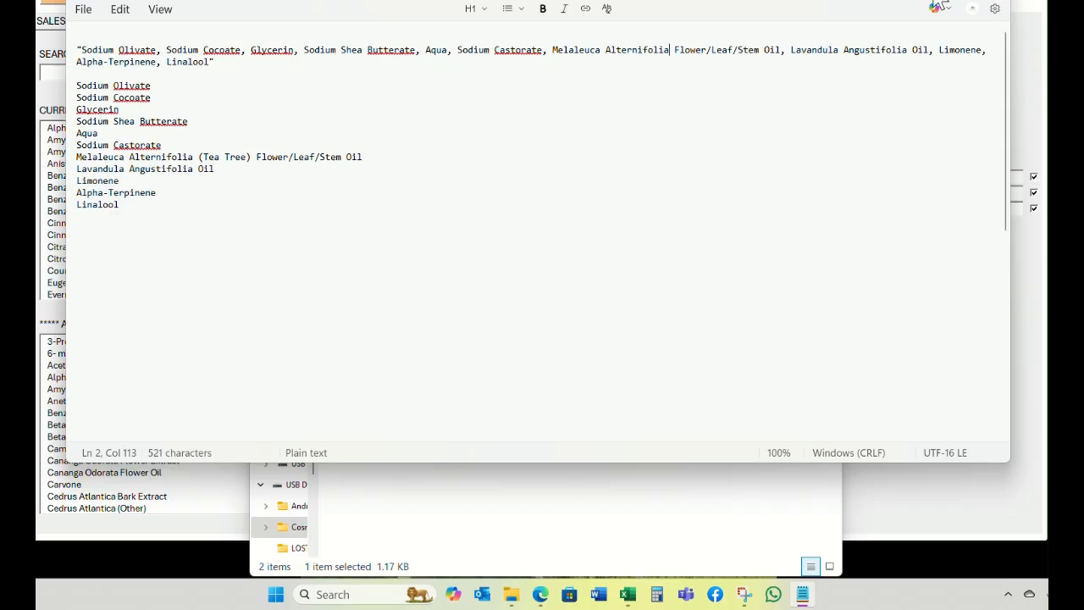
# - Put the declaration text window away and close the Allergens folder to return to Cosmetic Companion
pyautogui.click(934, 0)
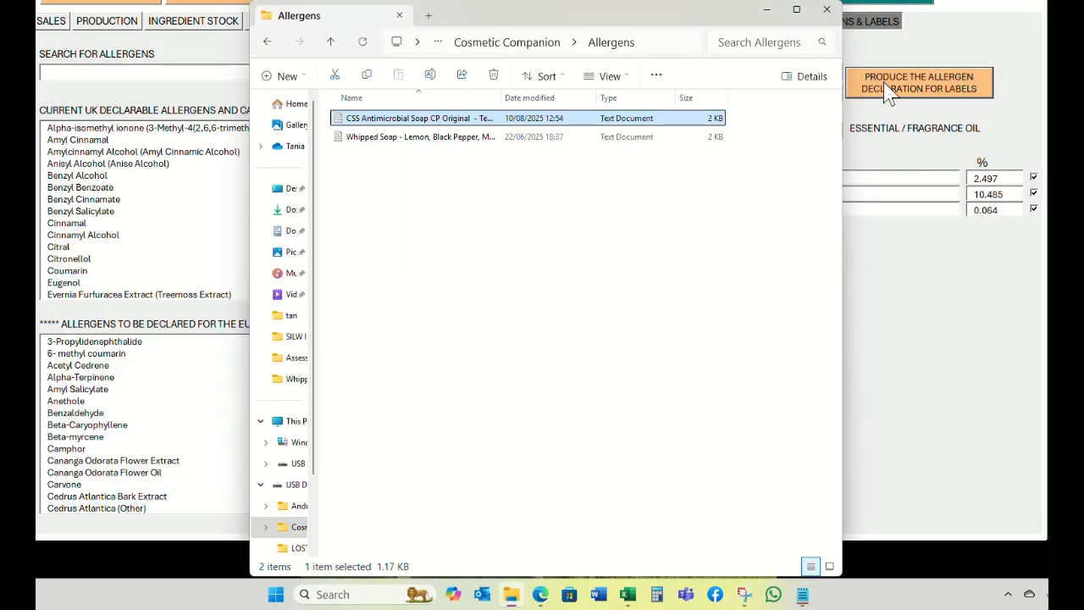
pyautogui.click(478, 297)
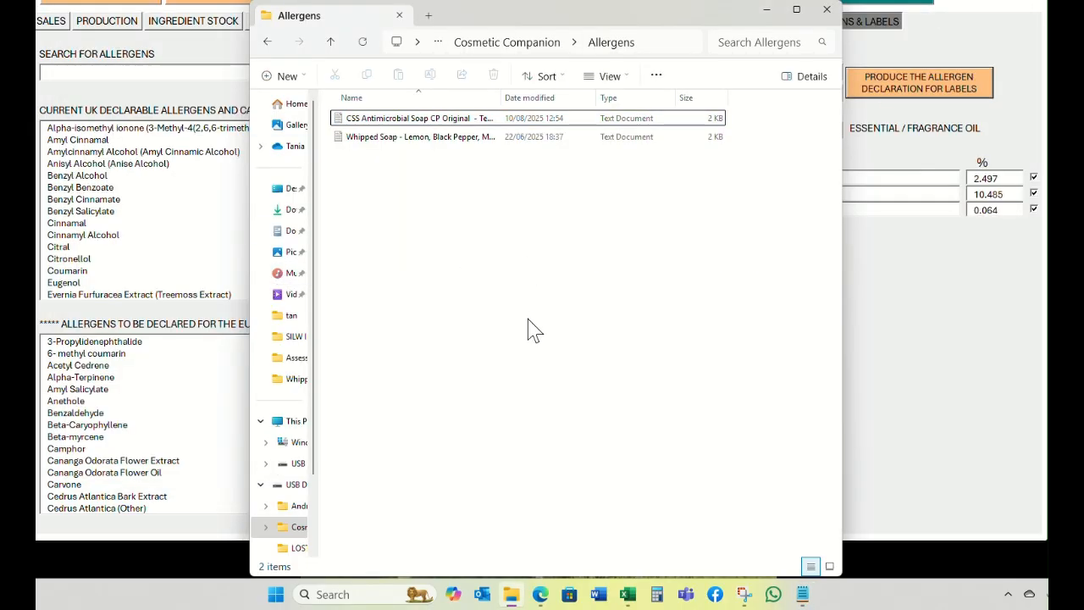
pyautogui.click(827, 9)
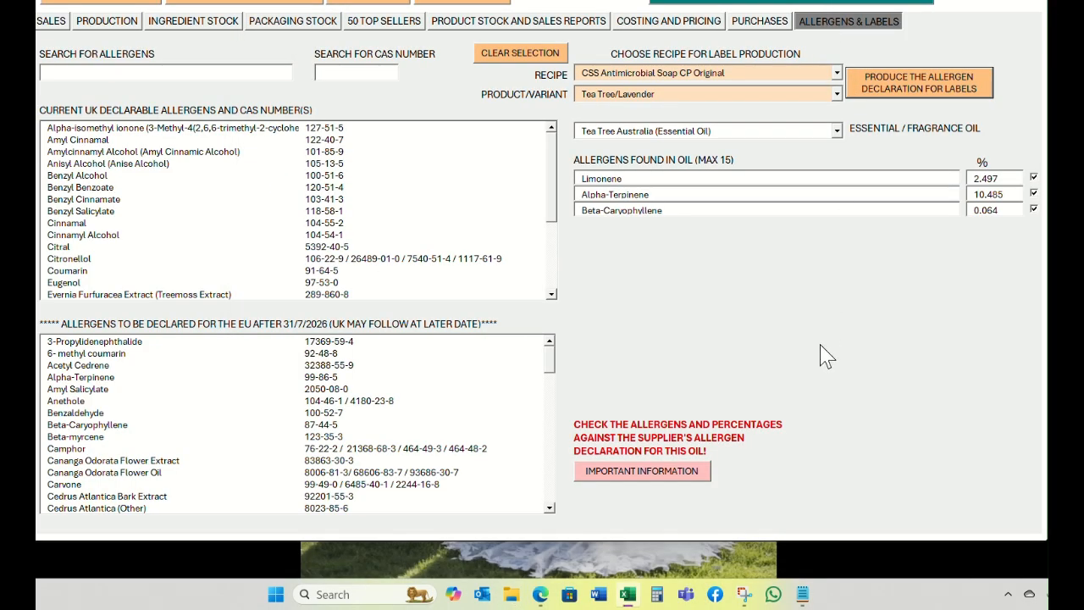